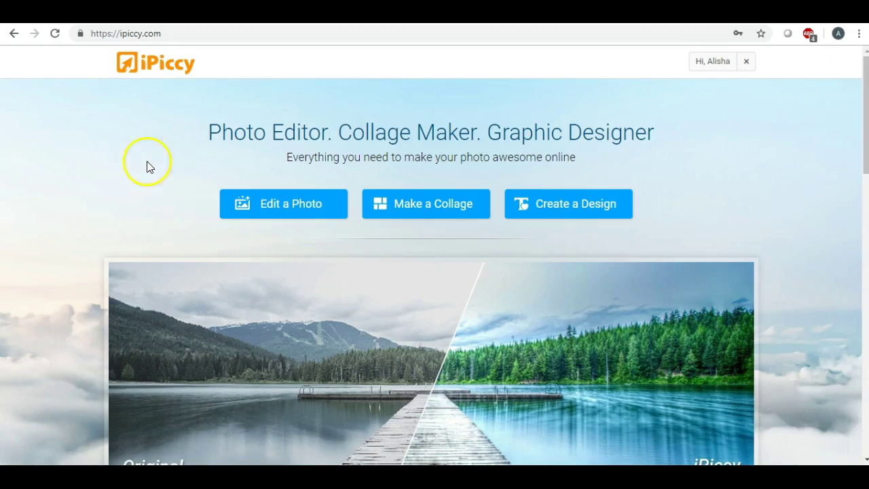
Step: Open the footballdad image from the photo library for editing, discarding the previous session's work
click(265, 207)
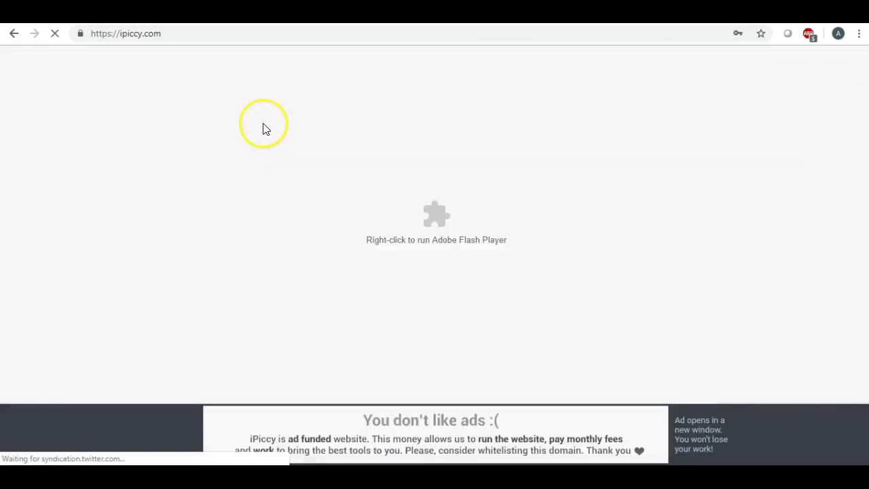
click(264, 129)
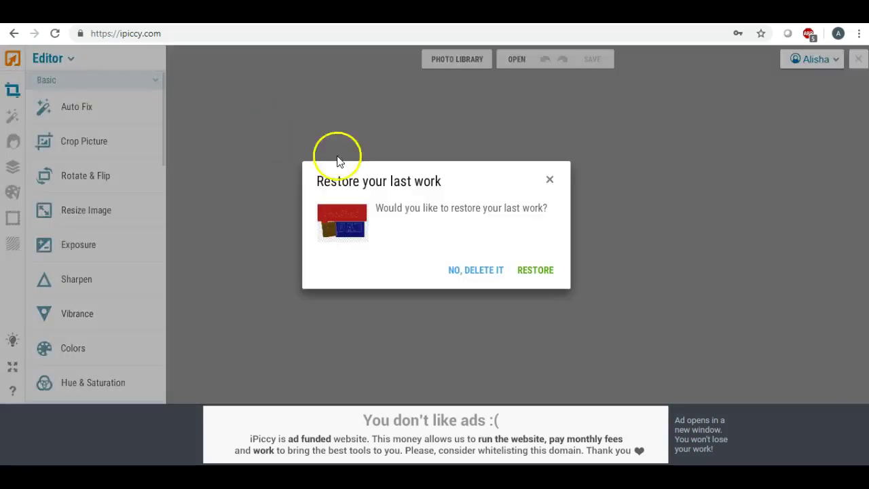
click(488, 269)
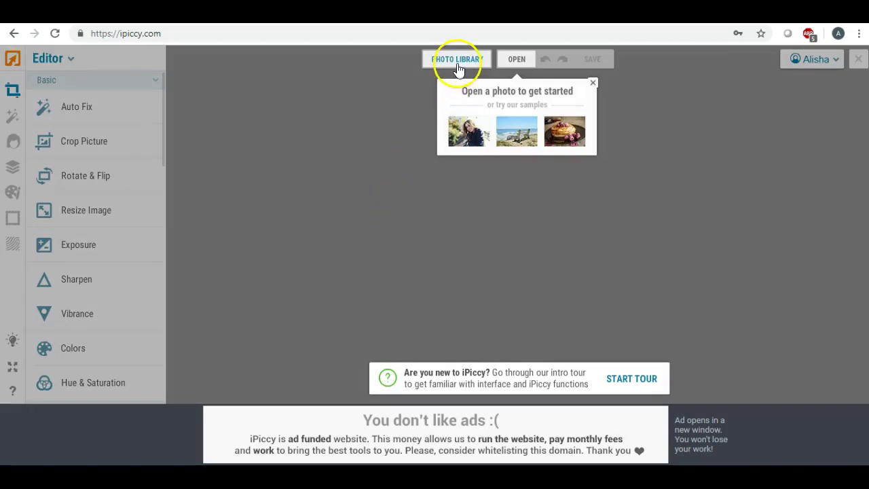
click(455, 61)
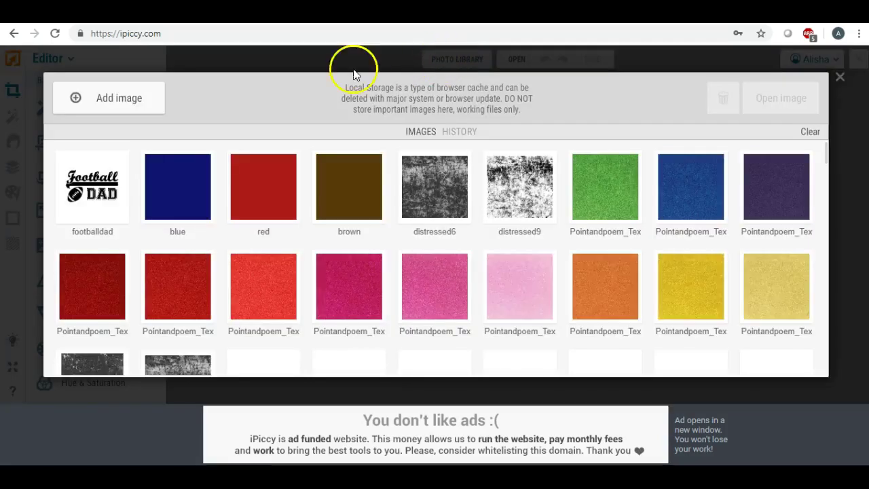
mouse_move(70, 218)
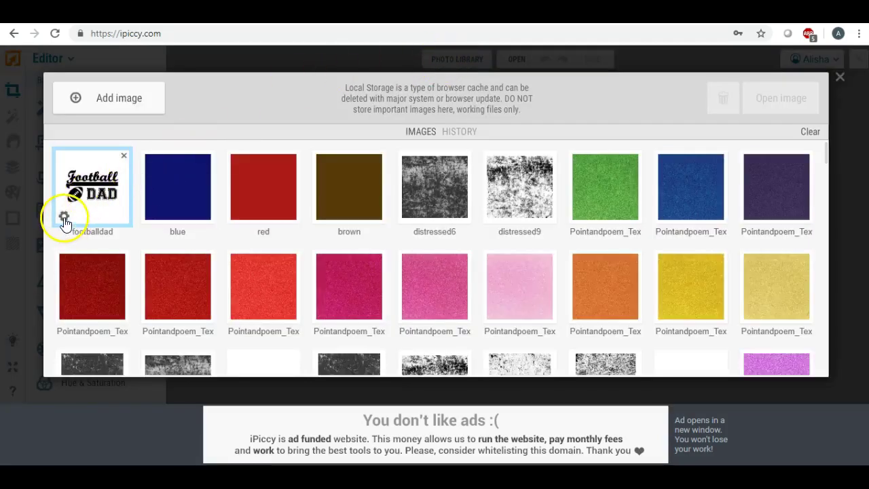
click(64, 217)
click(68, 186)
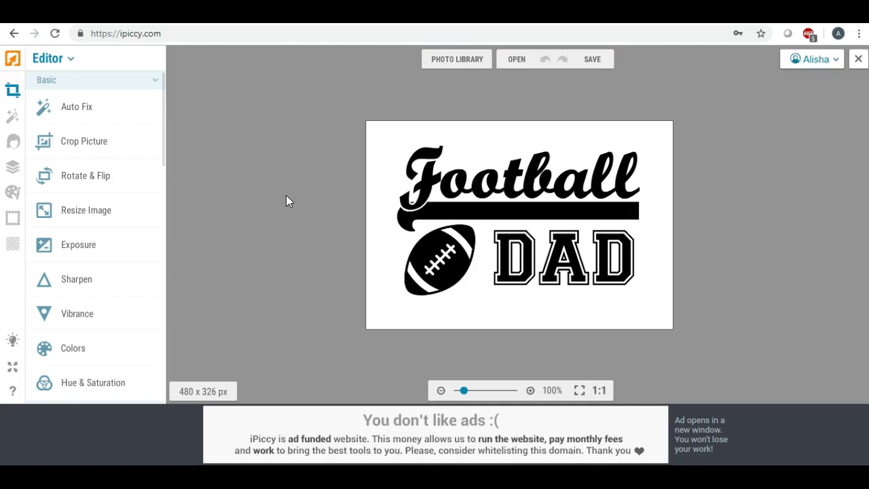
Step: Switch the footballdad image into the Designer layers mode from the left sidebar
click(270, 198)
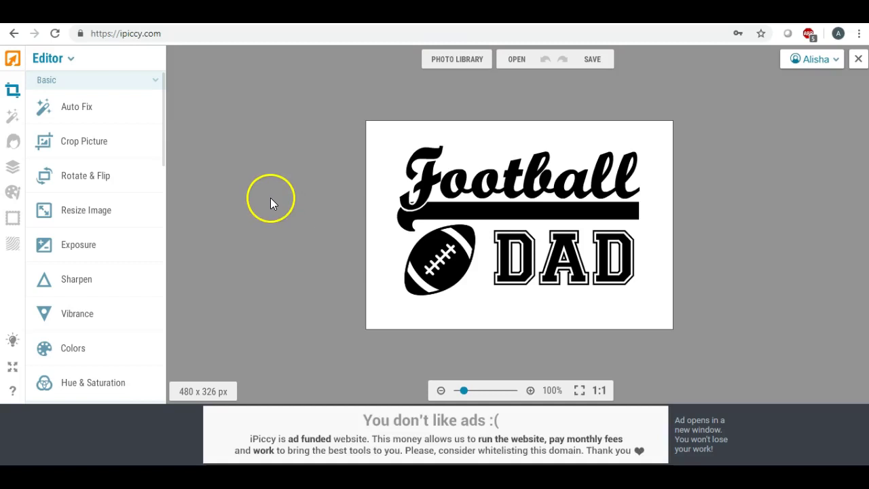
click(18, 182)
Step: Add a red texture layer stretched over the word Football and its underline, blended with Lighten
click(13, 171)
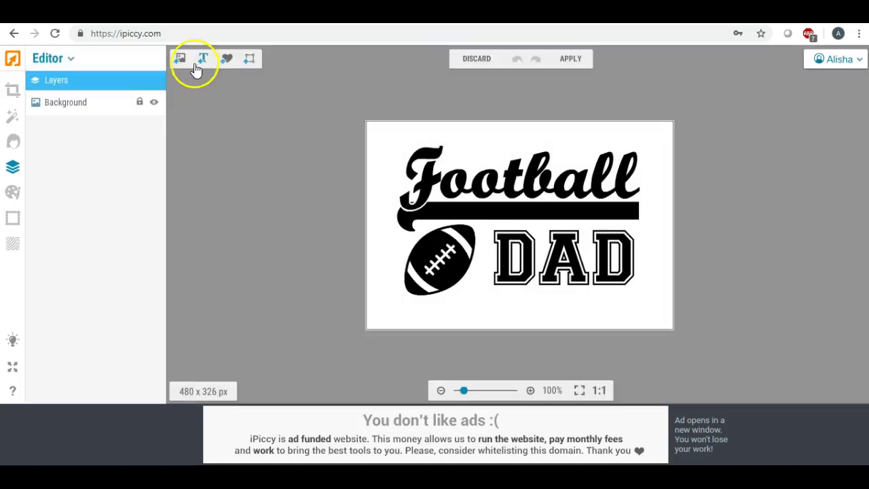
click(182, 60)
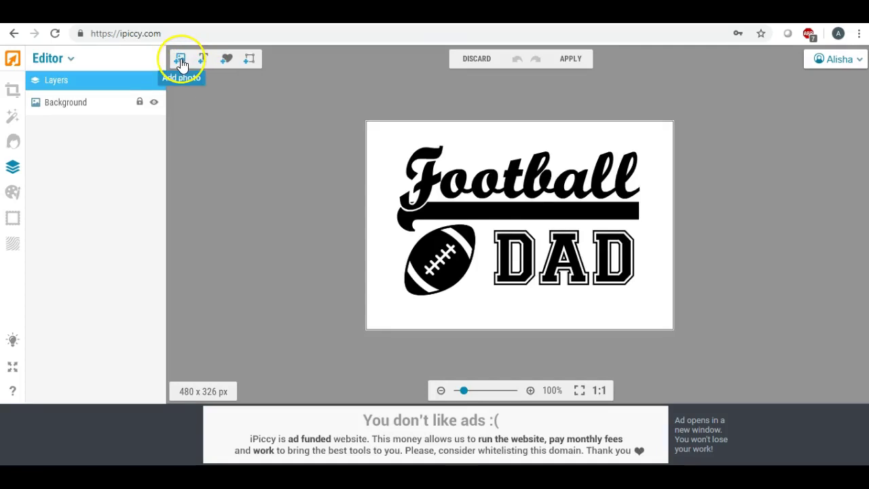
click(181, 61)
click(57, 209)
drag(54, 212, 431, 168)
click(429, 117)
drag(429, 116, 431, 150)
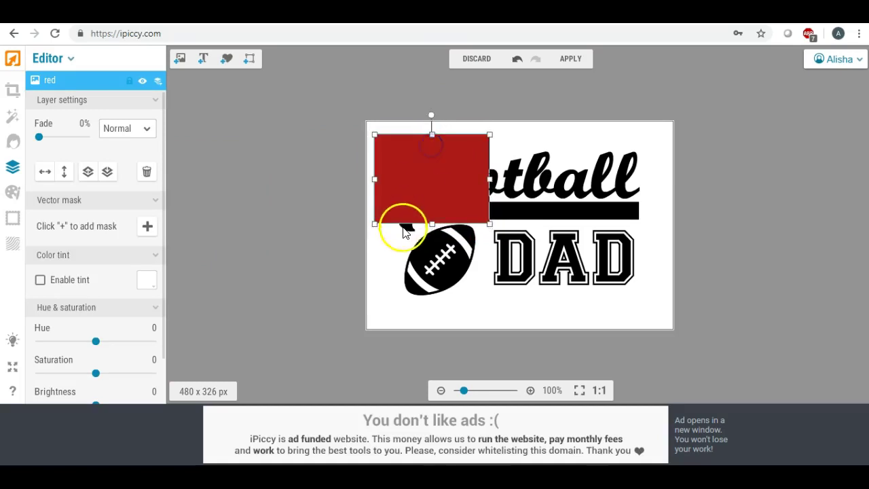
drag(491, 181, 662, 193)
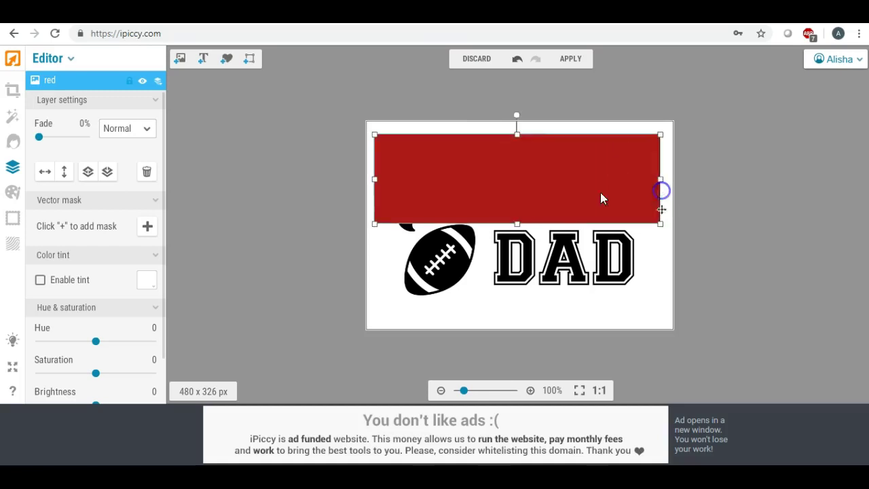
click(145, 129)
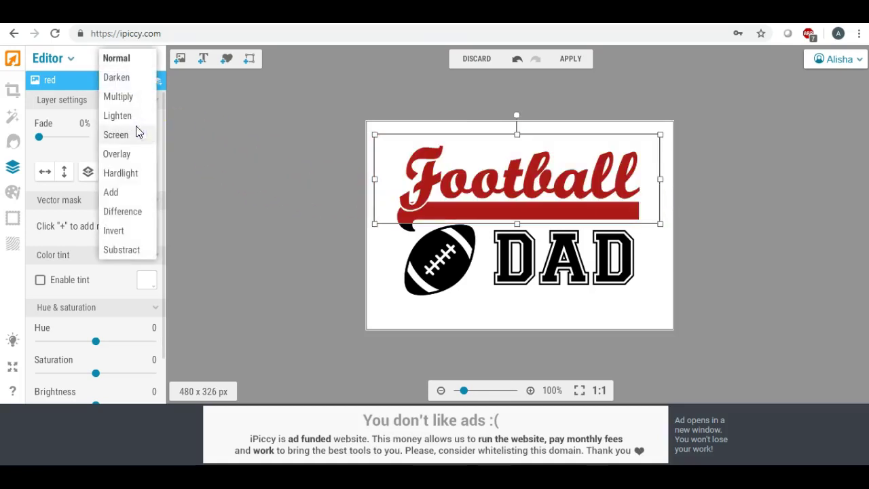
click(135, 117)
click(270, 150)
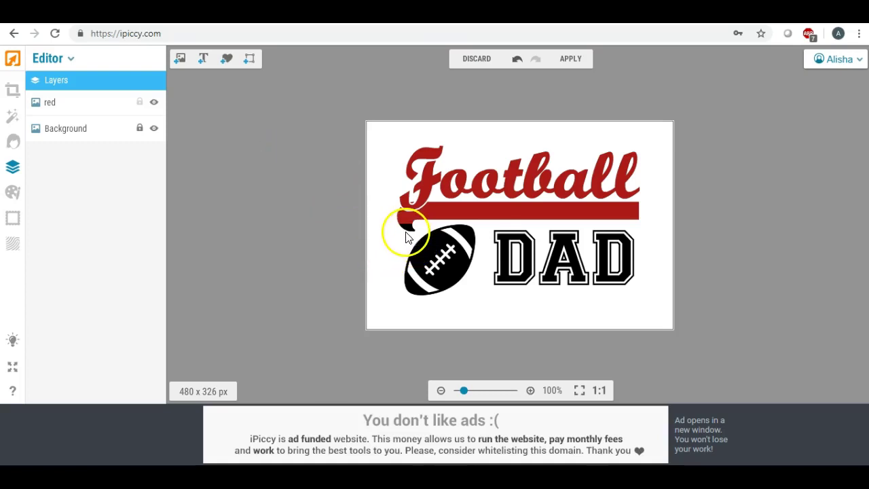
Step: Add a small red texture layer over the swoosh's curled tail, blended with Lighten
click(180, 61)
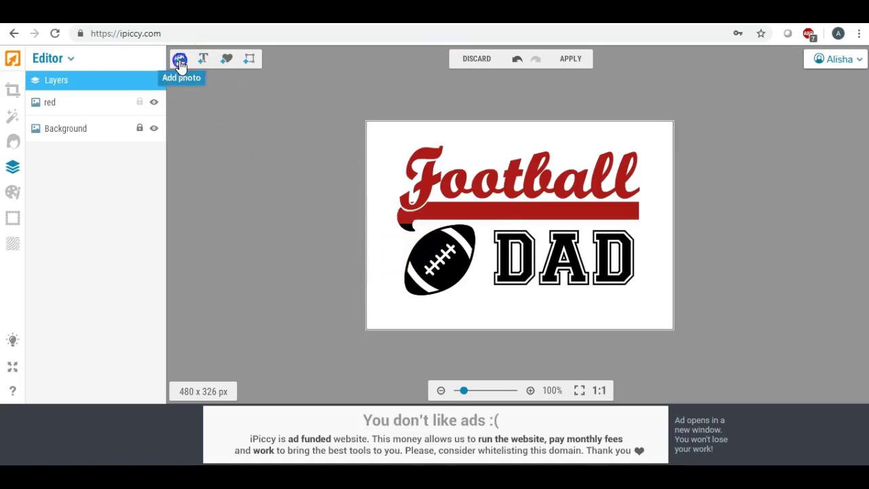
drag(63, 213, 387, 225)
click(332, 171)
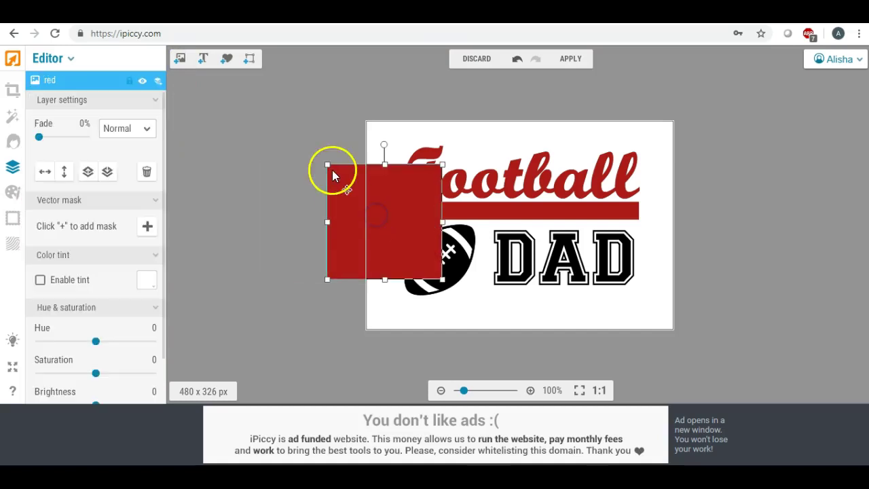
drag(329, 164, 401, 214)
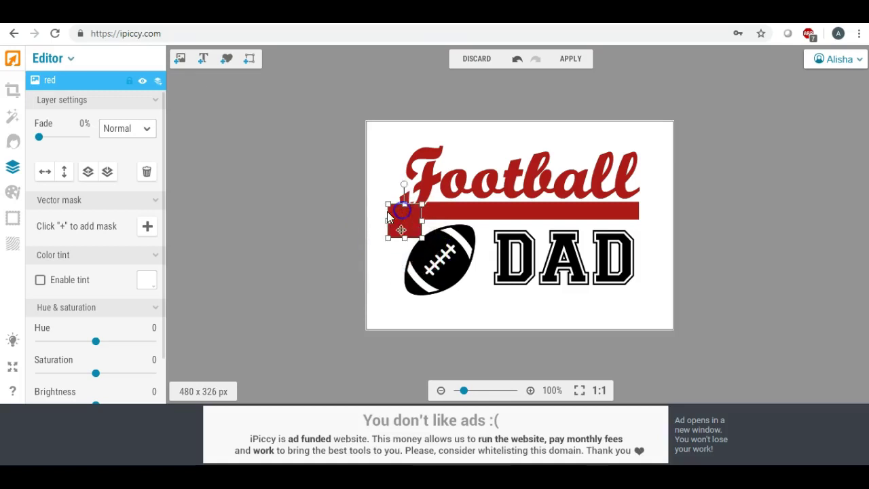
click(148, 129)
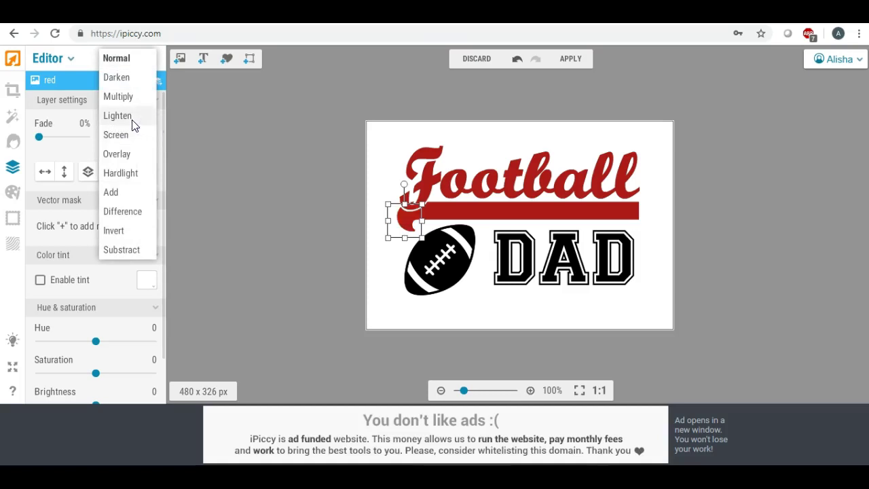
click(132, 117)
click(279, 172)
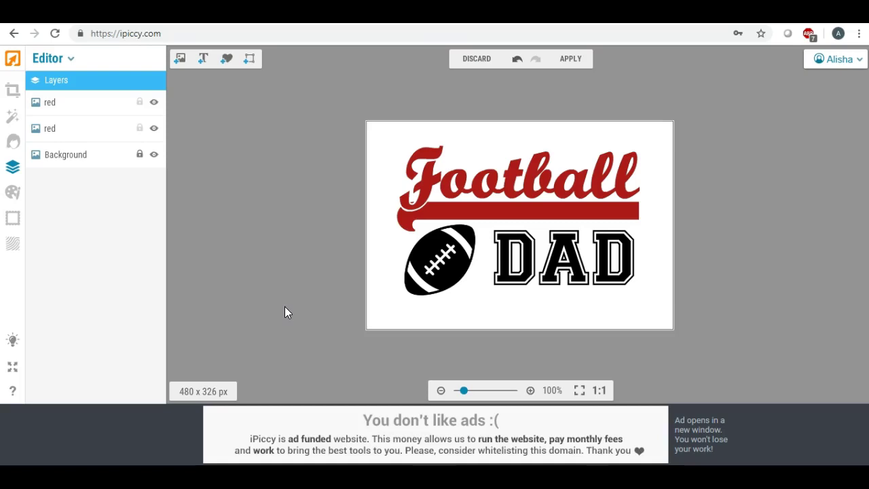
Step: Add a blue texture layer stretched over the DAD lettering, blended with Lighten
click(180, 58)
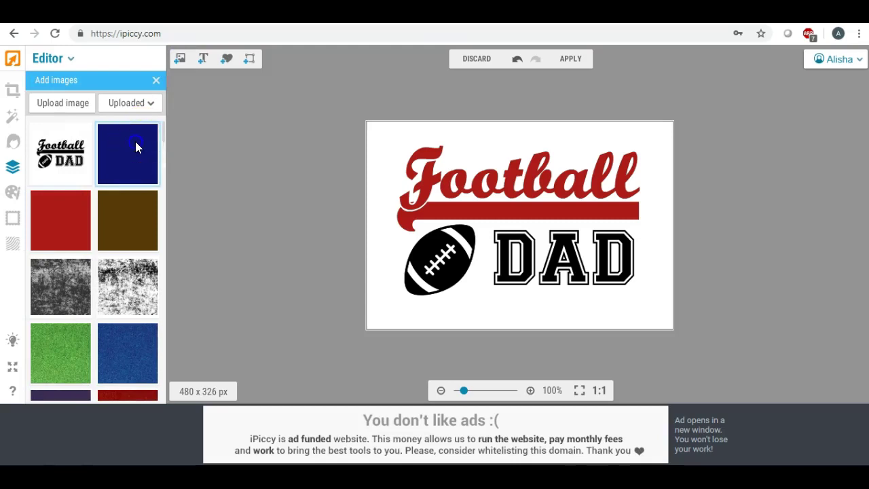
drag(135, 141, 499, 272)
drag(500, 218, 545, 253)
drag(596, 266, 650, 266)
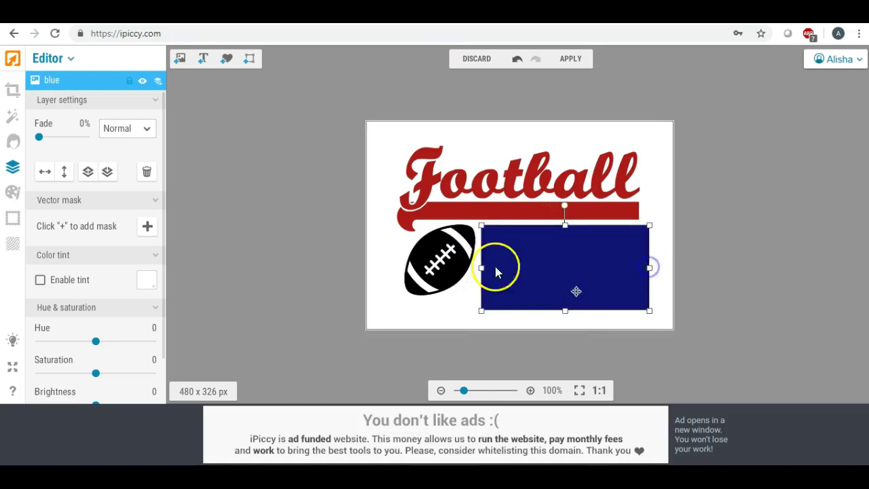
click(142, 130)
click(136, 116)
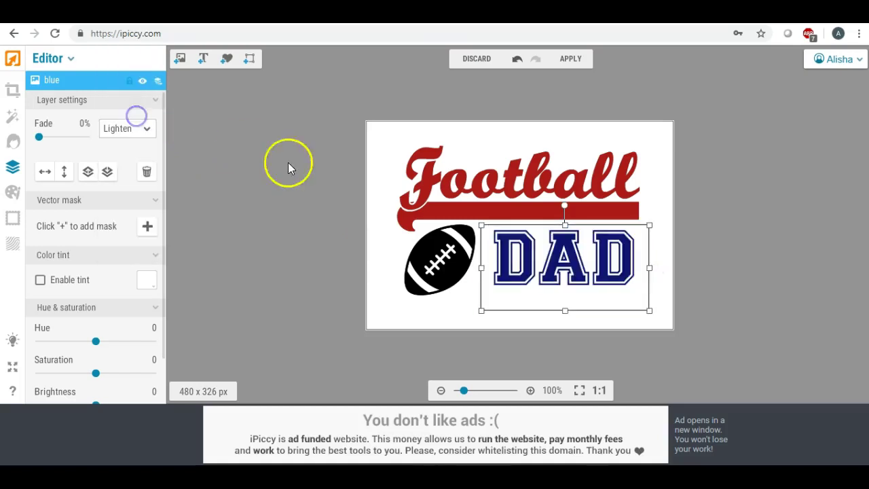
click(315, 209)
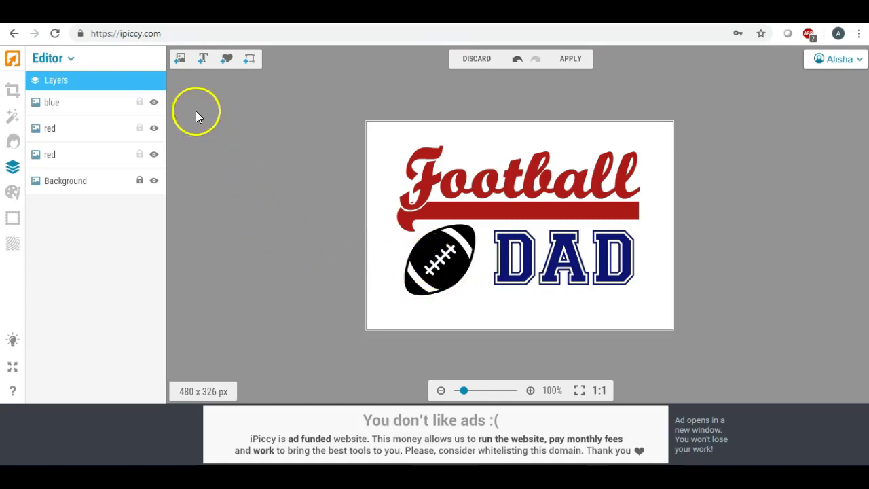
Step: Add a brown texture layer, shrunk and rotated to match the football's tilt
click(179, 59)
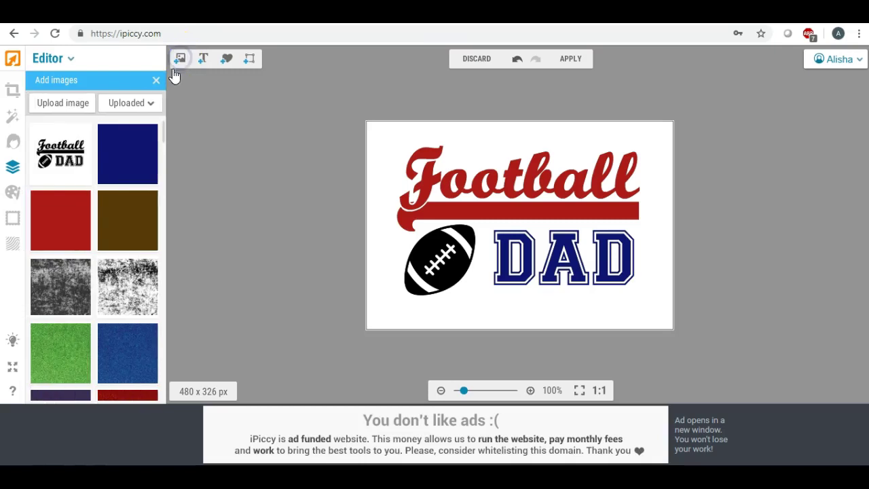
drag(127, 212, 400, 297)
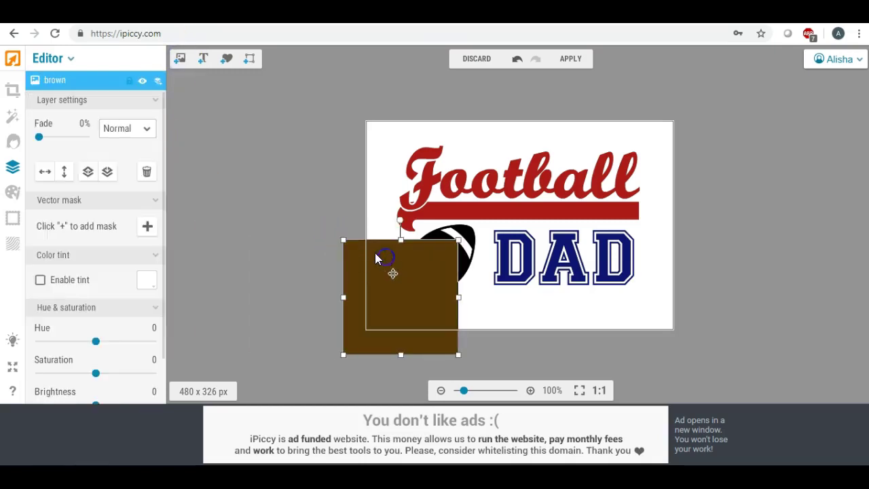
drag(346, 240, 368, 270)
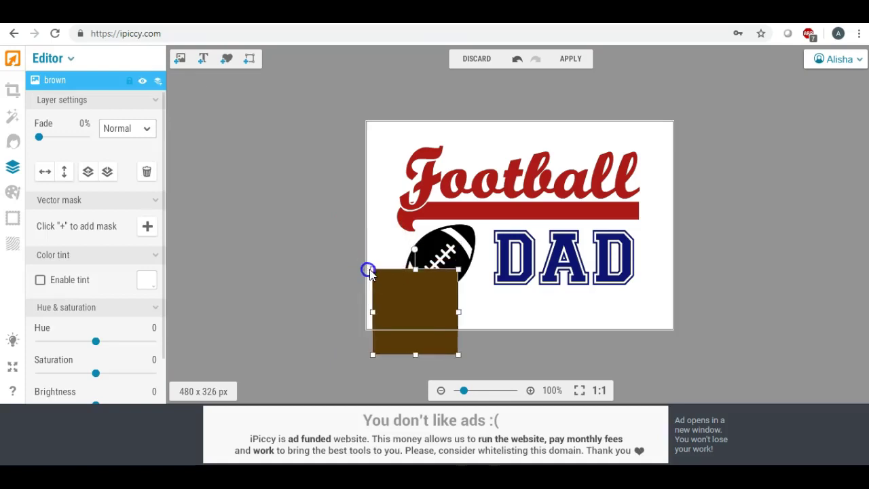
drag(413, 291, 442, 258)
drag(405, 235, 431, 250)
click(443, 259)
drag(440, 219, 428, 215)
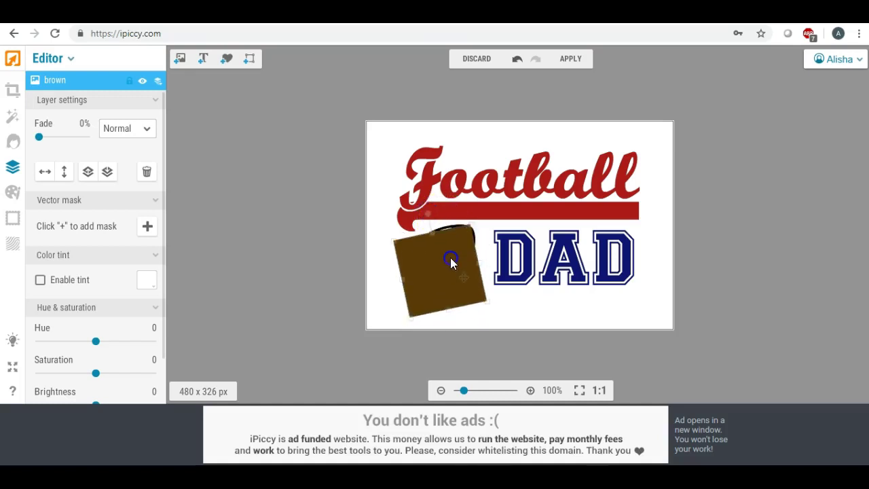
drag(450, 256, 484, 257)
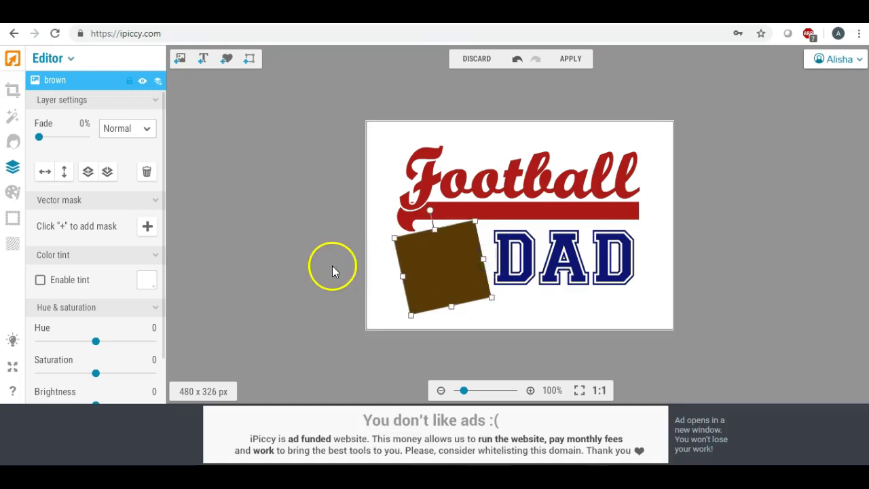
click(321, 188)
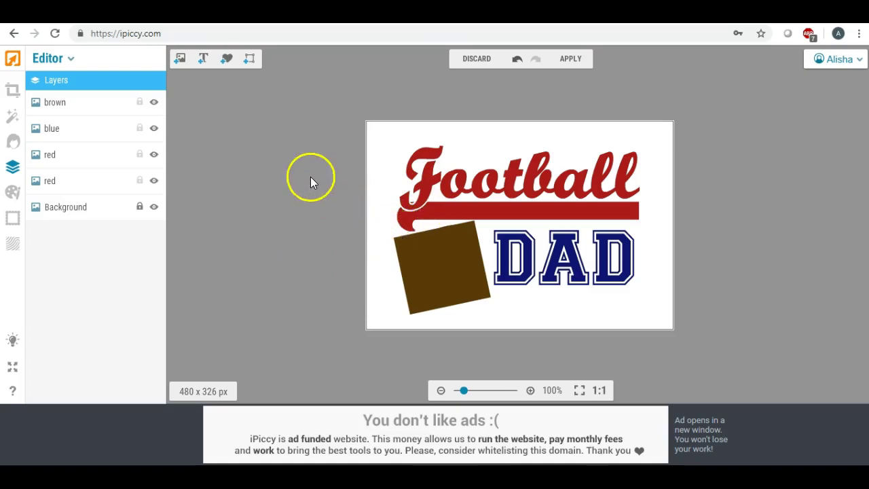
Step: Set the brown layer's blend mode to Lighten and return to the layers list
click(432, 247)
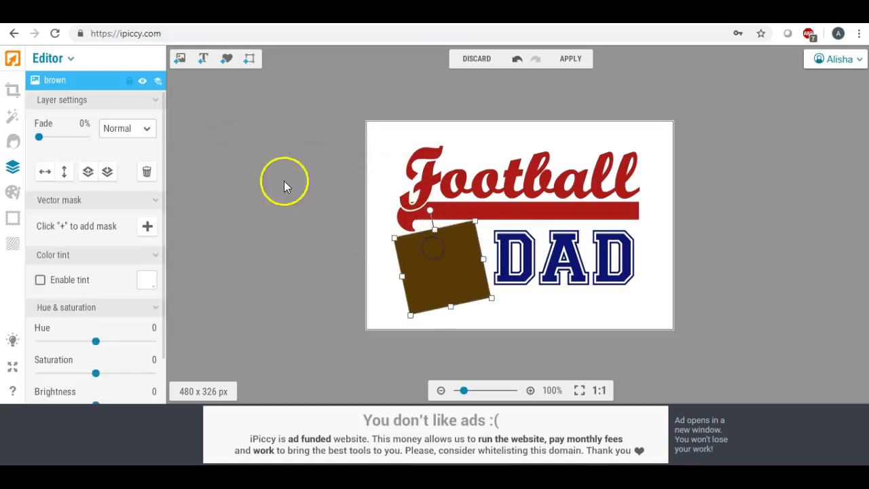
click(145, 134)
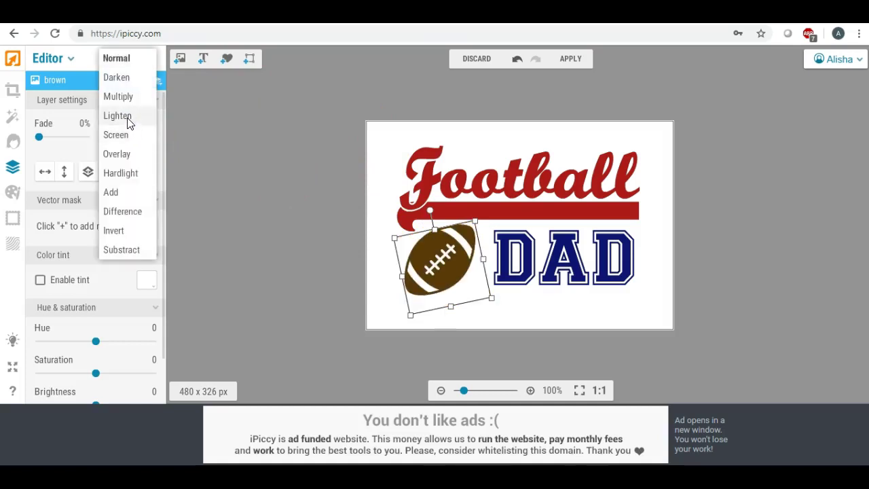
click(127, 117)
click(257, 144)
click(283, 293)
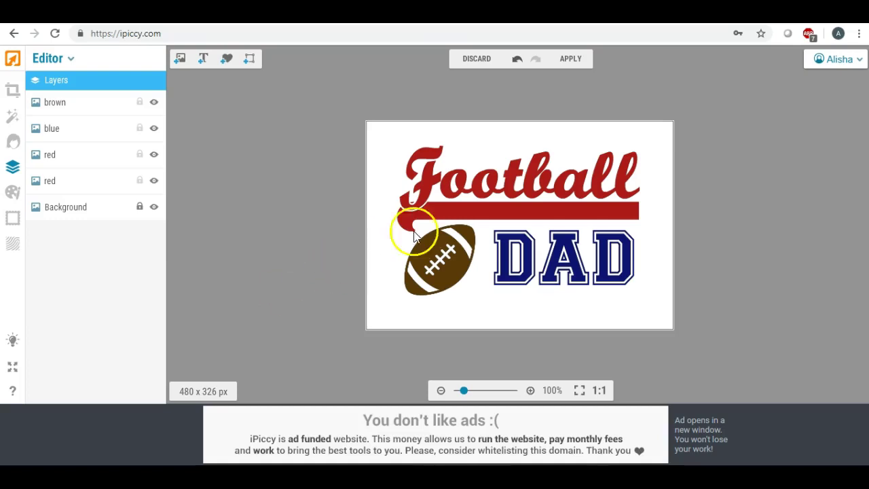
Step: Flatten all layers and prepare a Highest-quality save to the computer named footballdad1
click(567, 59)
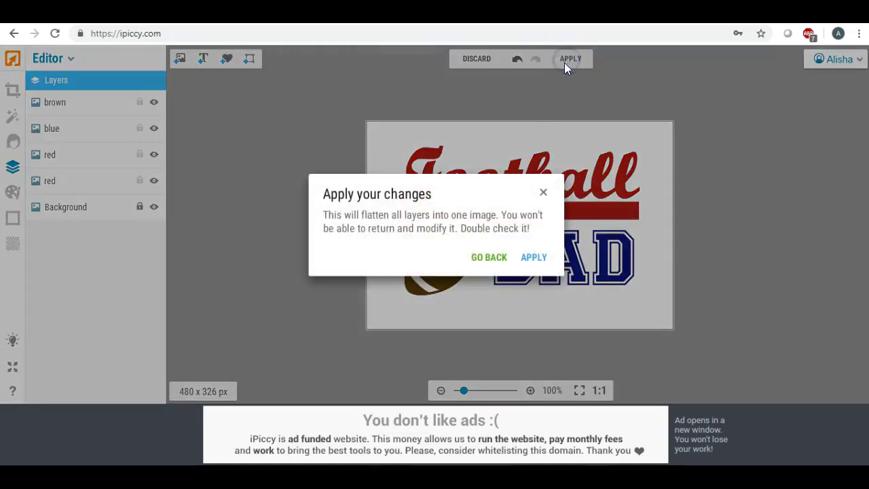
click(534, 257)
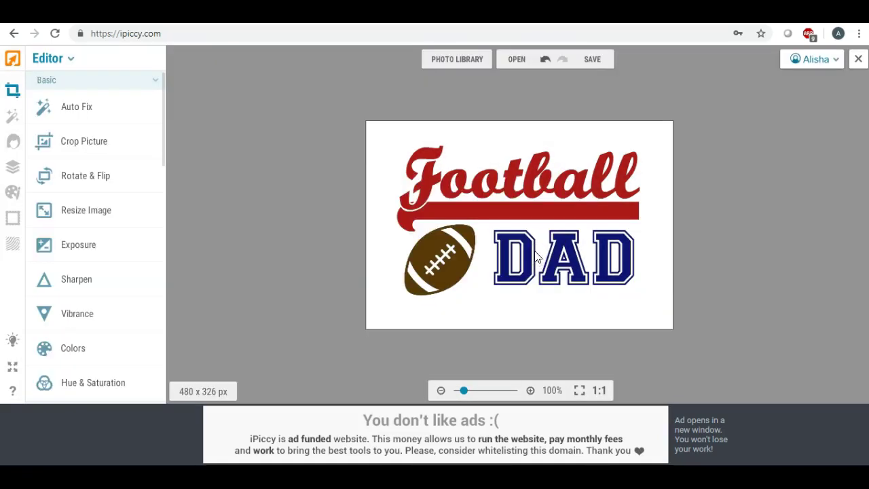
click(589, 61)
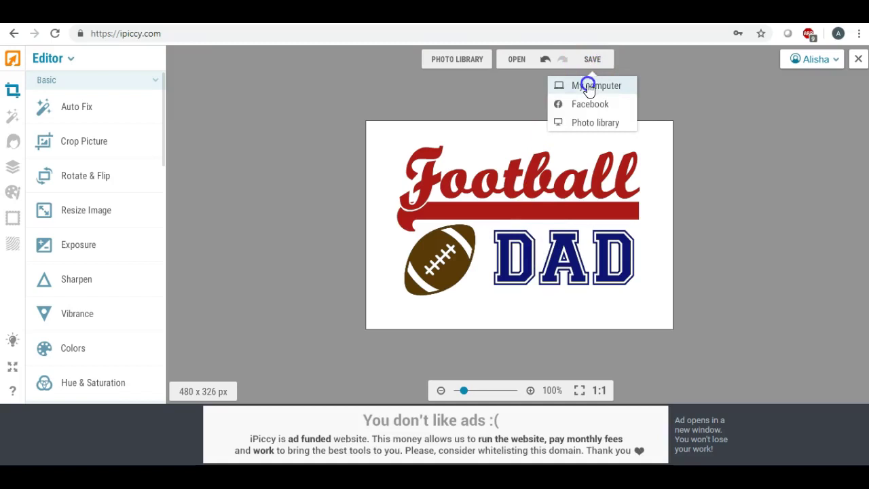
click(586, 86)
click(517, 242)
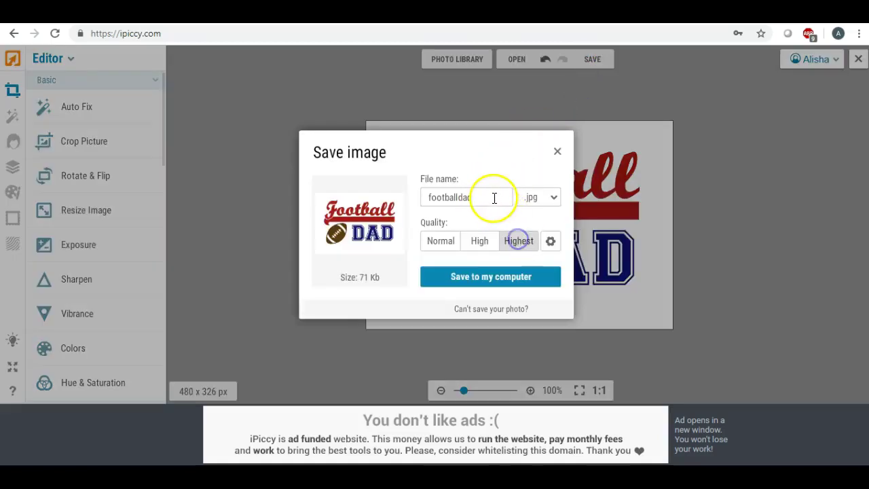
click(487, 197)
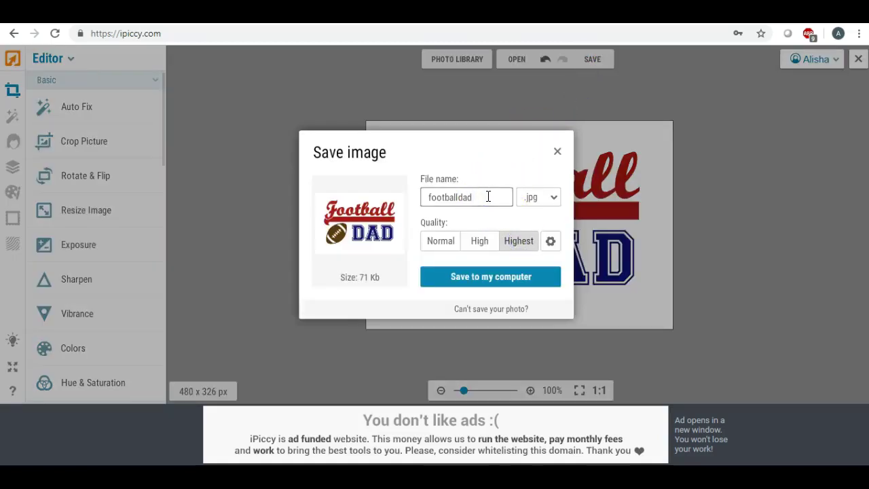
text(1)
Step: Save footballdad1 to the Desktop, then close the photo
click(451, 281)
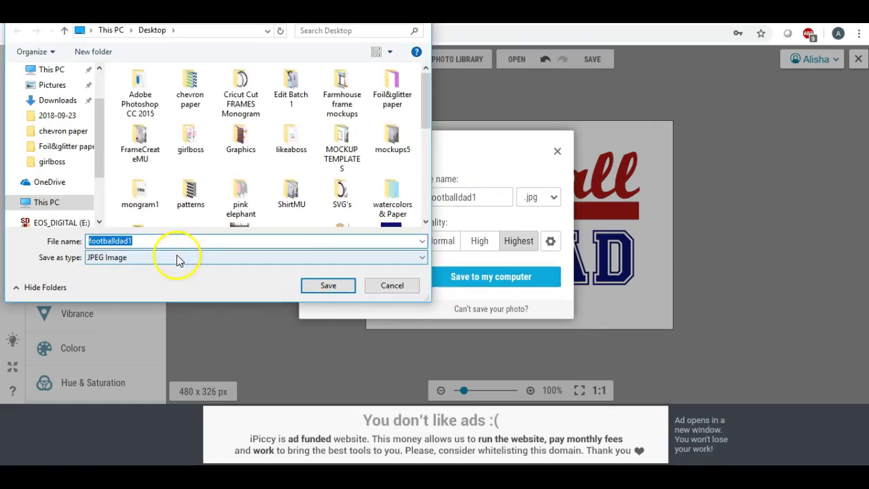
scroll(80, 86, up, 3)
click(54, 94)
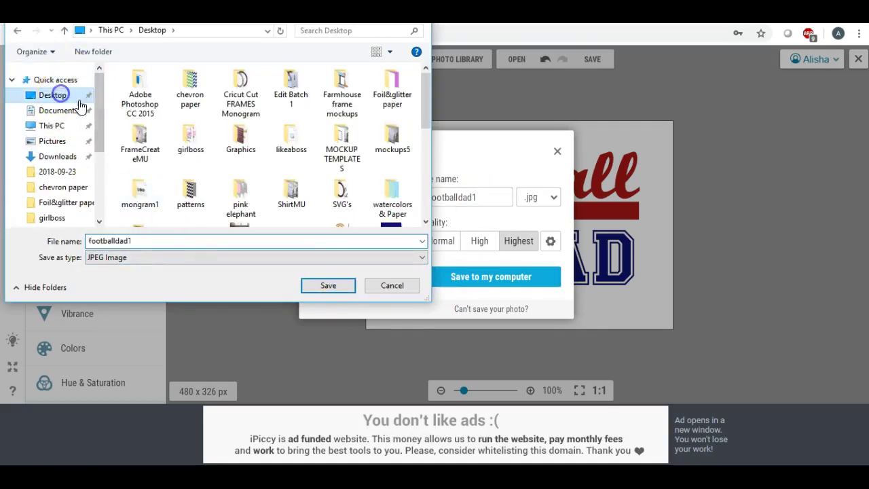
click(317, 285)
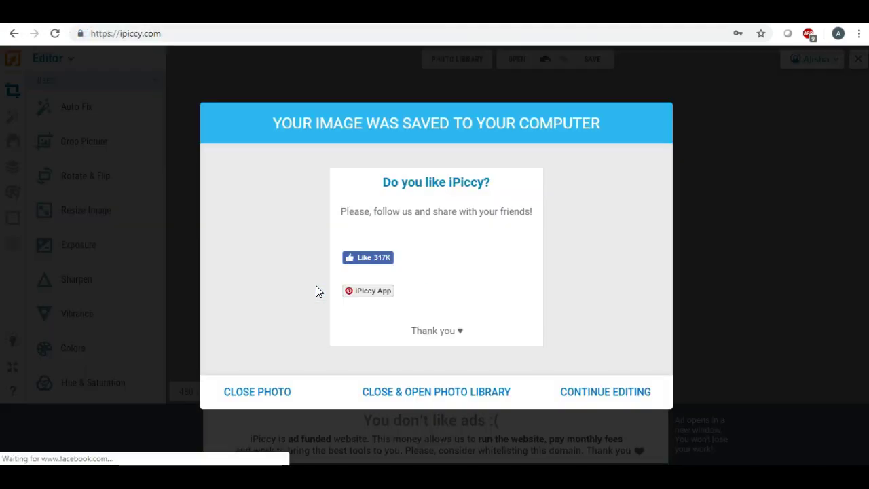
click(263, 388)
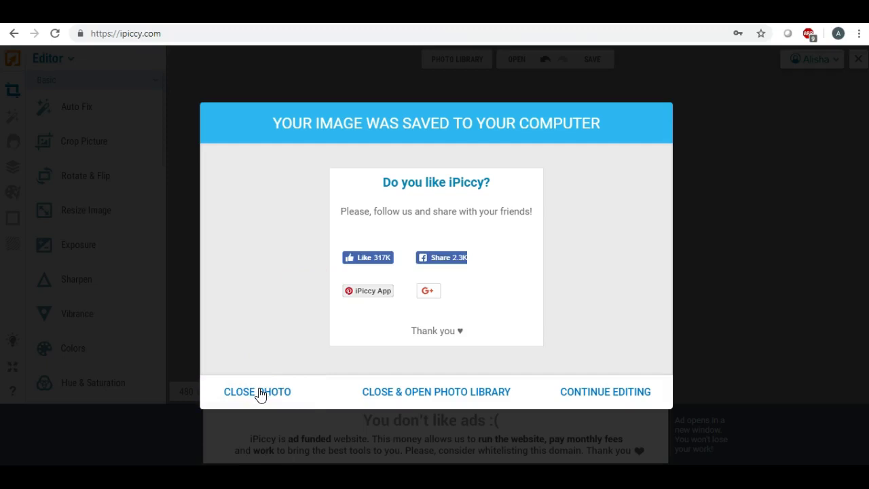
click(259, 393)
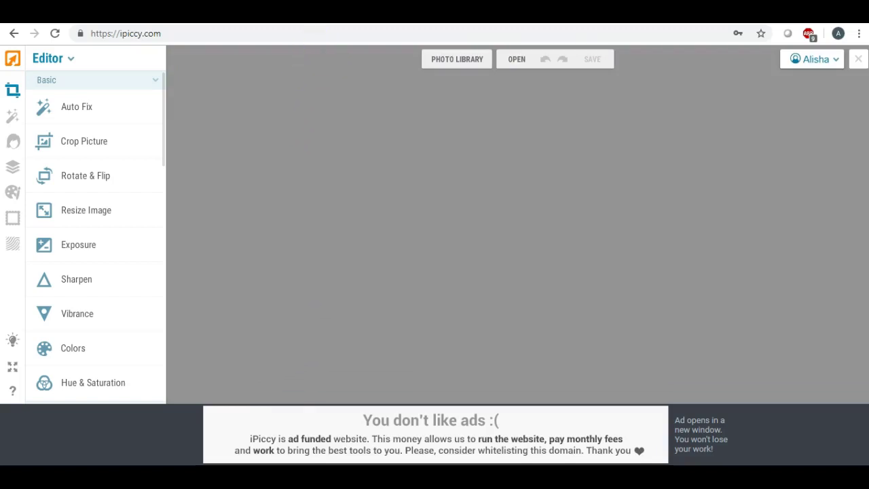
Step: On LunaPic's Transparent Background page, browse the Desktop files for footballdad1
click(387, 12)
mouse_move(353, 112)
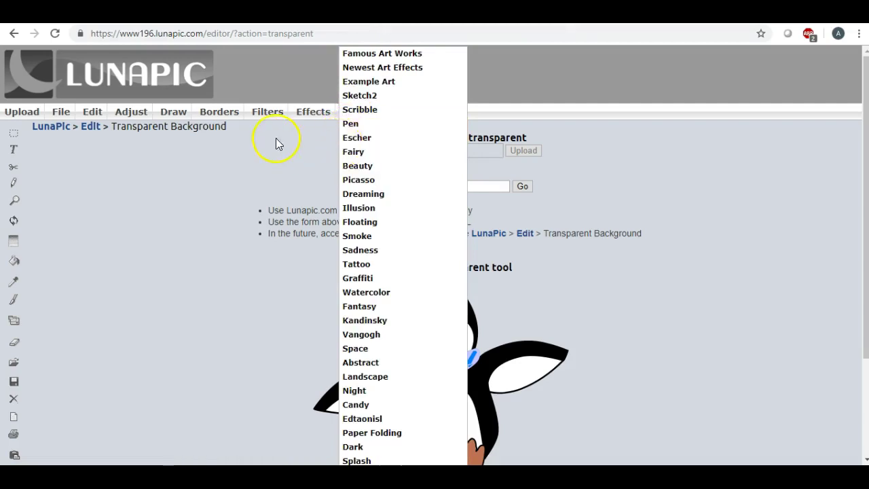
click(354, 149)
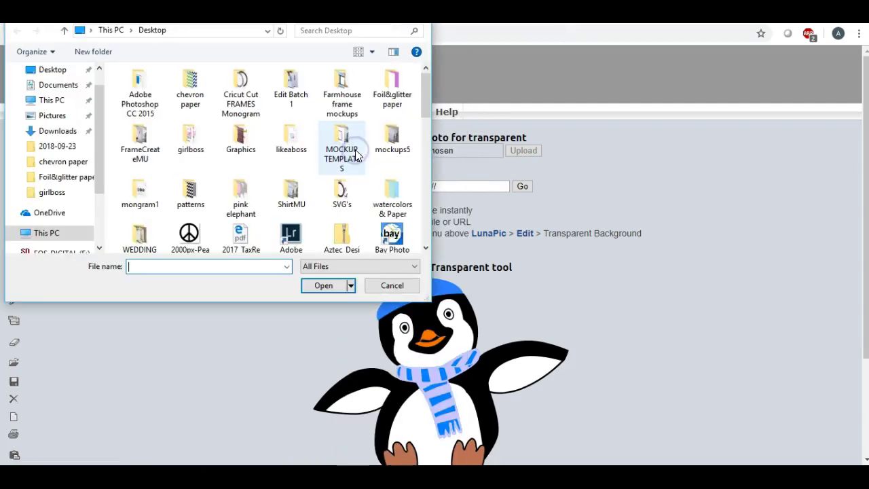
click(53, 70)
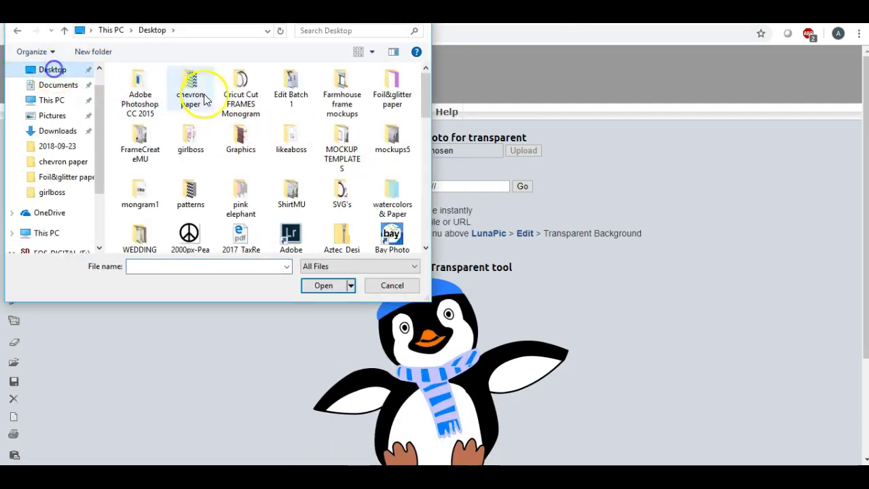
scroll(234, 119, down, 3)
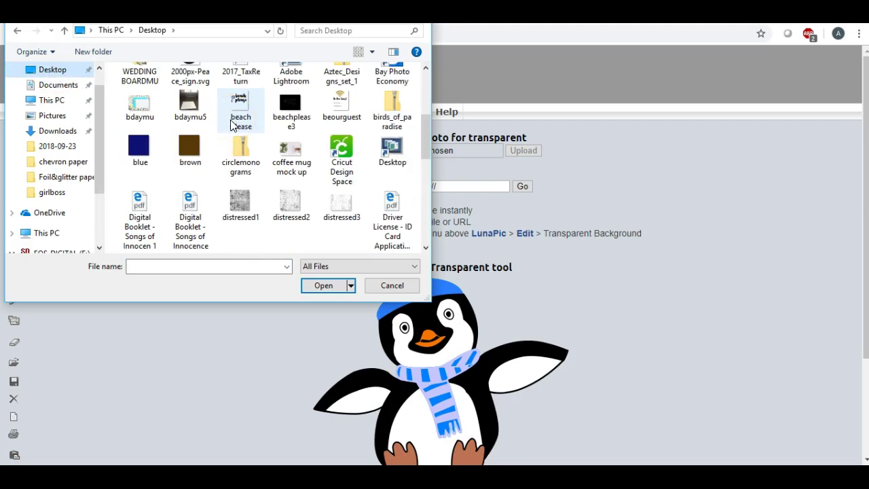
scroll(231, 125, up, 3)
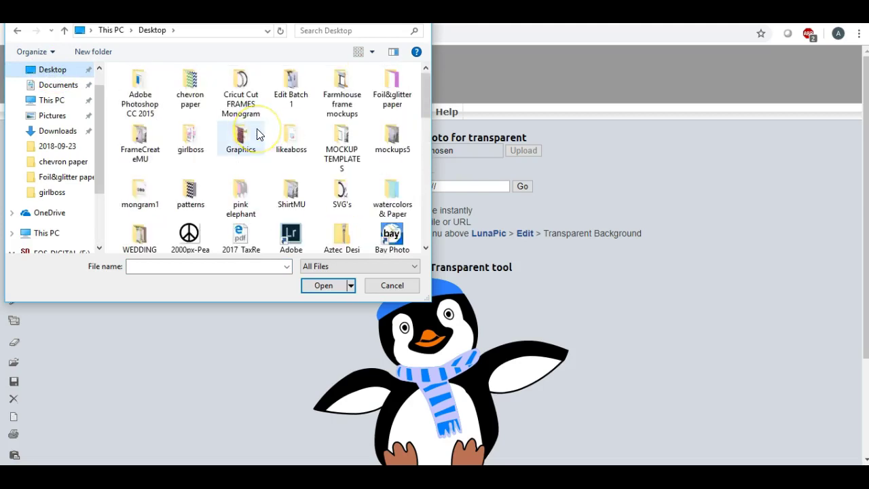
scroll(257, 128, down, 3)
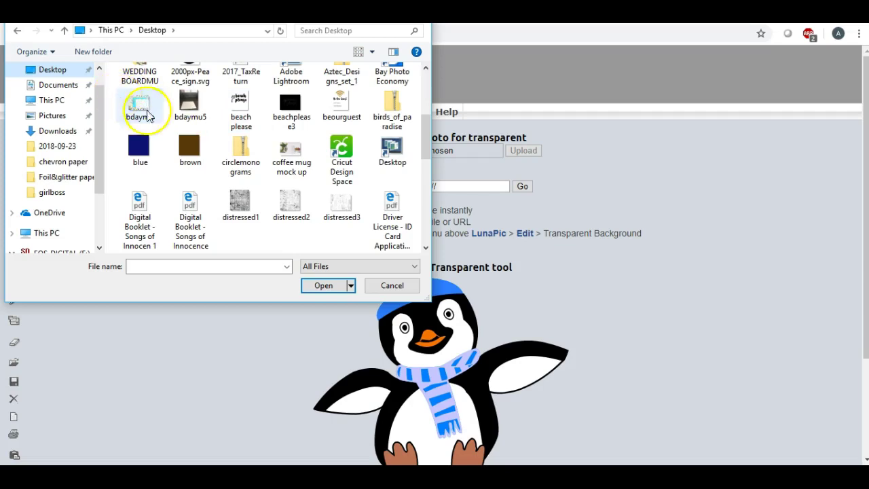
scroll(240, 142, up, 1)
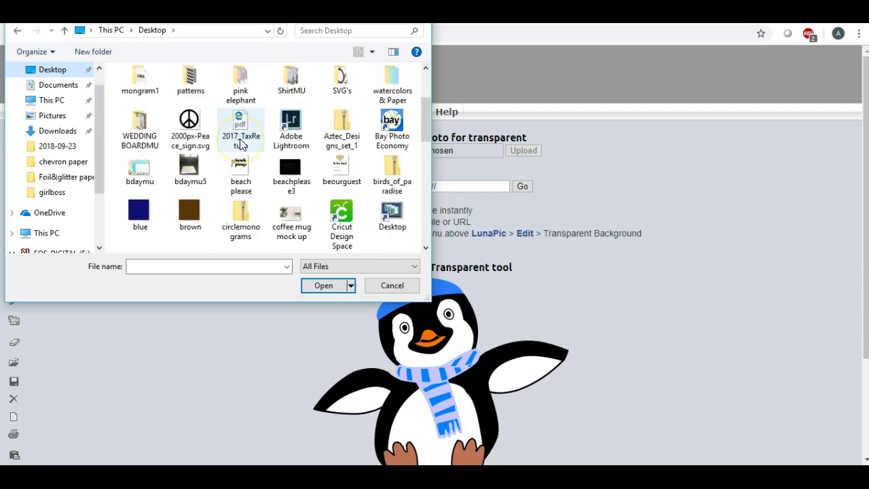
drag(426, 117, 429, 162)
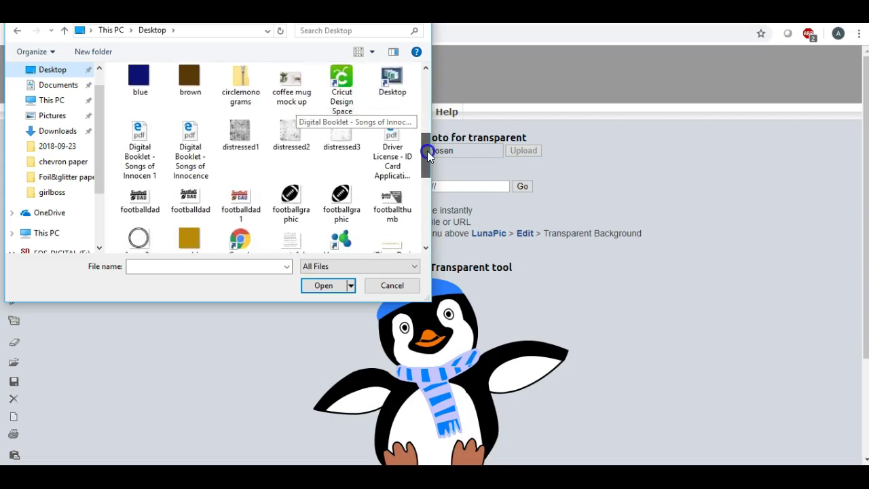
Step: Upload footballdad1 and make its white background transparent, applying the threshold settings
double_click(236, 194)
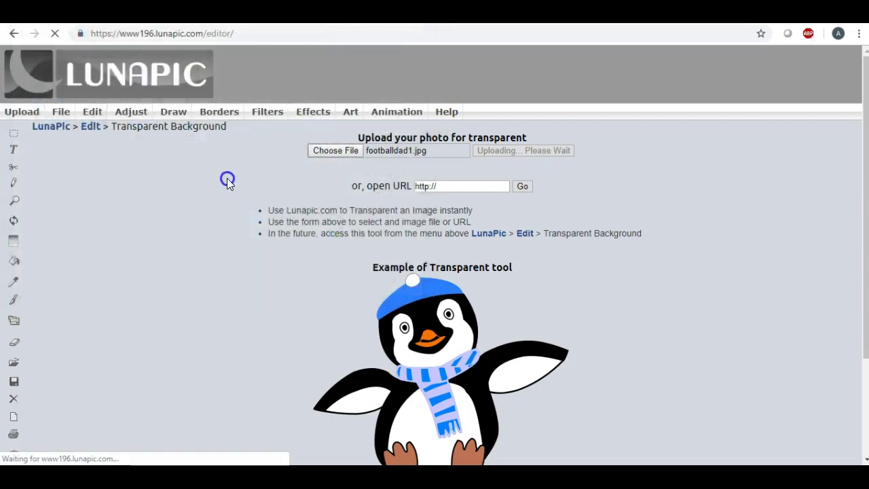
scroll(227, 178, down, 1)
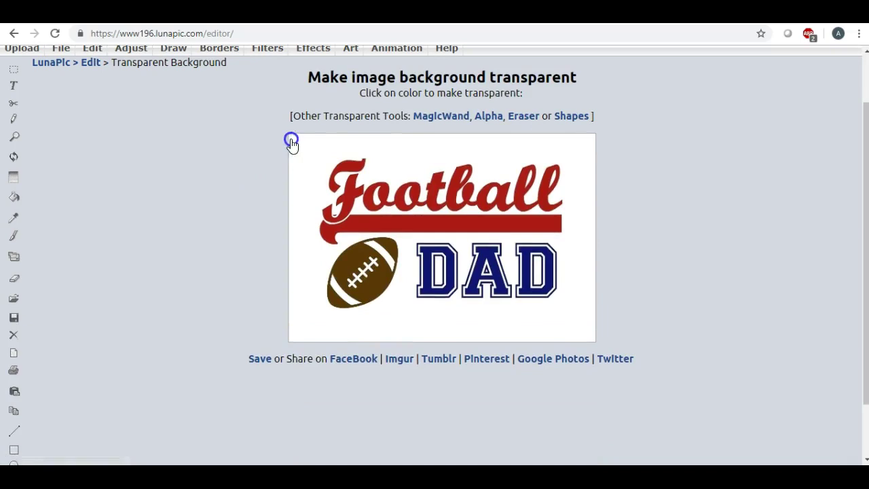
click(319, 160)
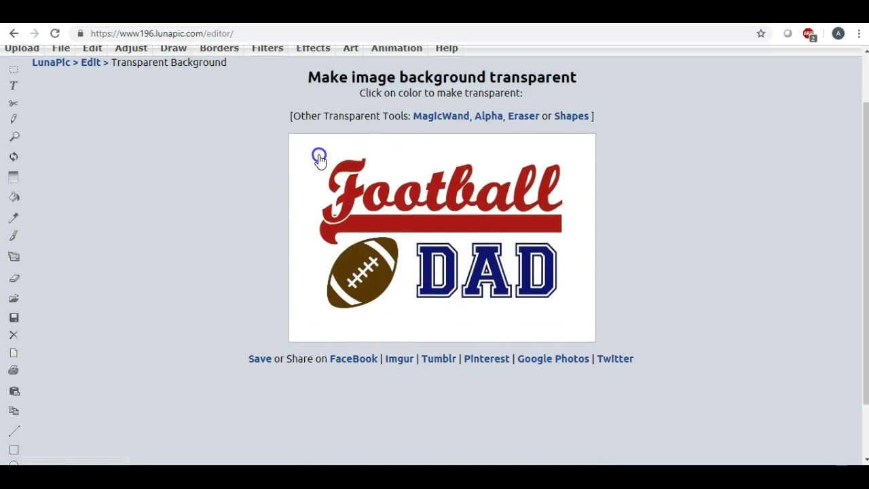
scroll(268, 175, down, 3)
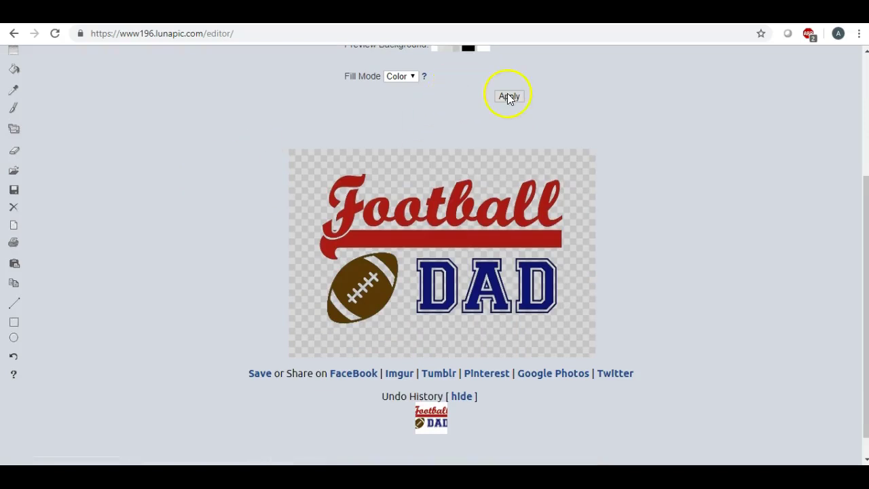
click(509, 96)
scroll(254, 185, down, 2)
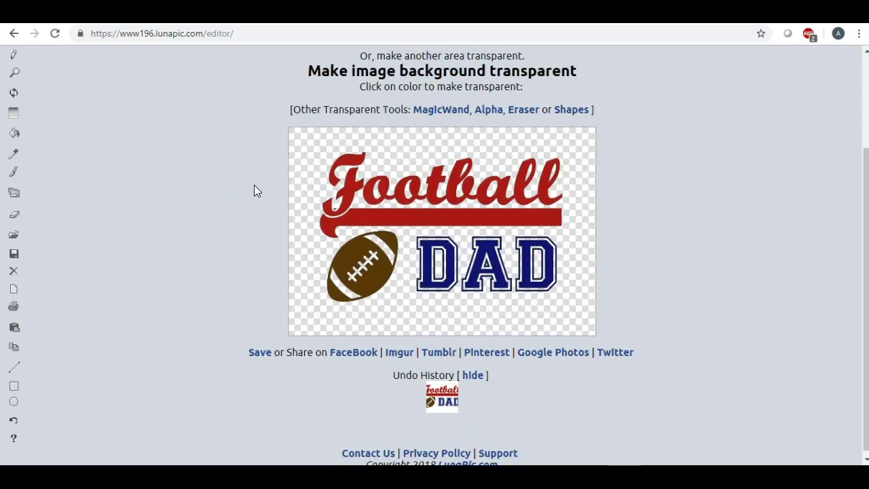
scroll(215, 169, up, 2)
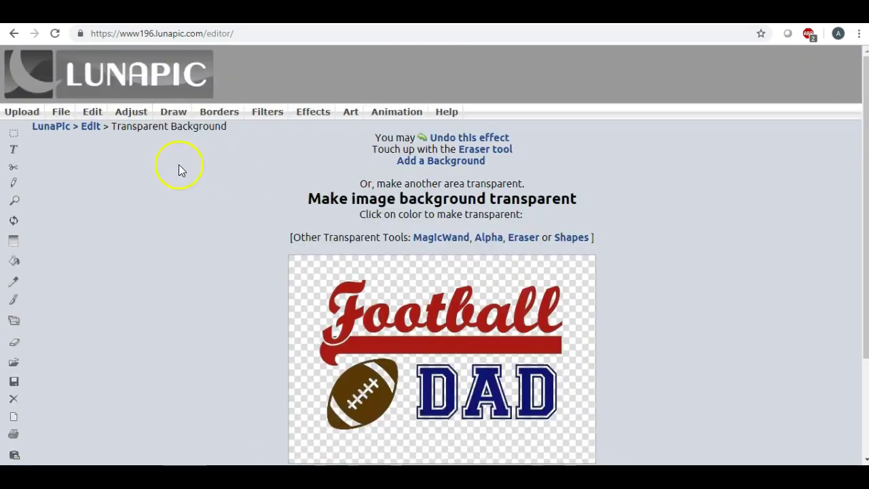
Step: Download the transparent design as imageedit_1_4576260305.png and open it in Photos
mouse_move(61, 111)
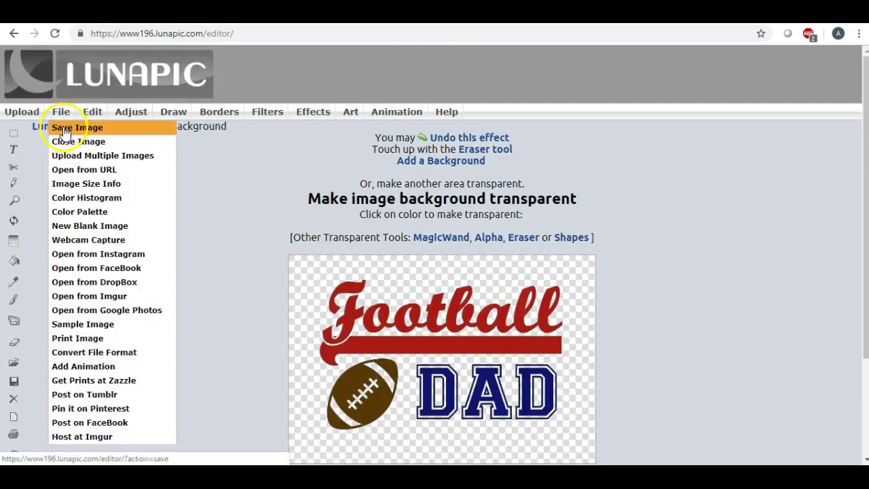
click(62, 128)
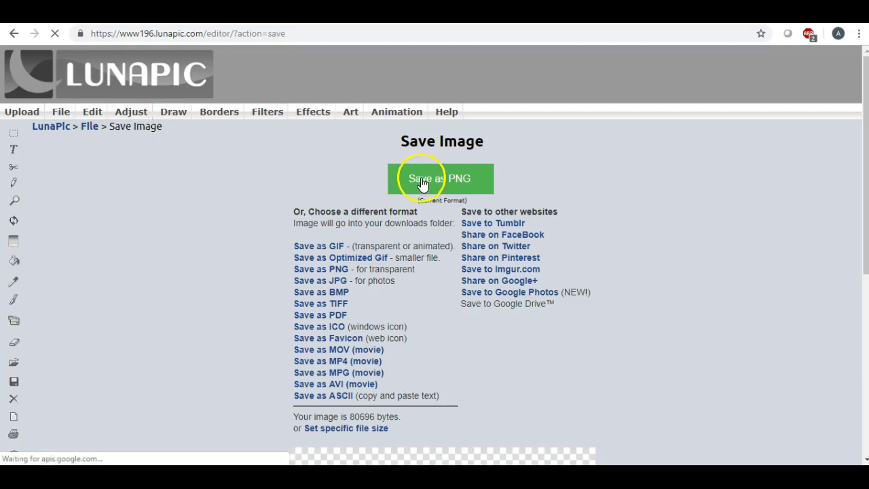
click(422, 182)
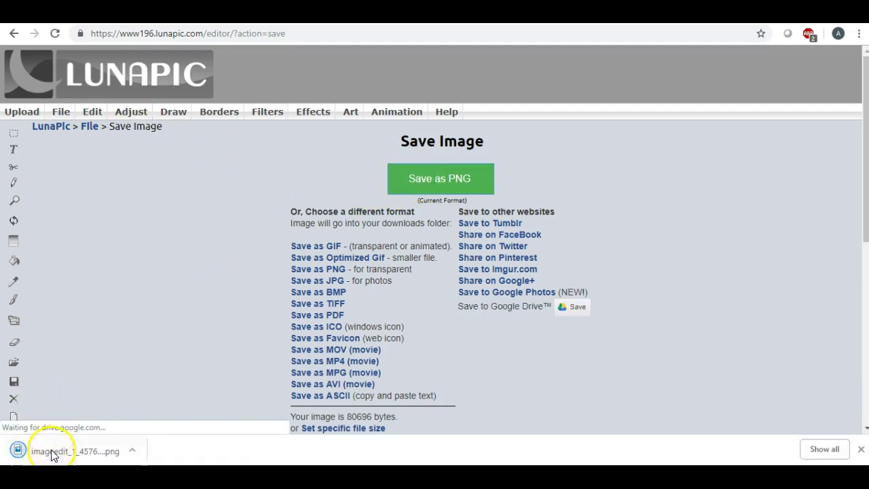
click(52, 455)
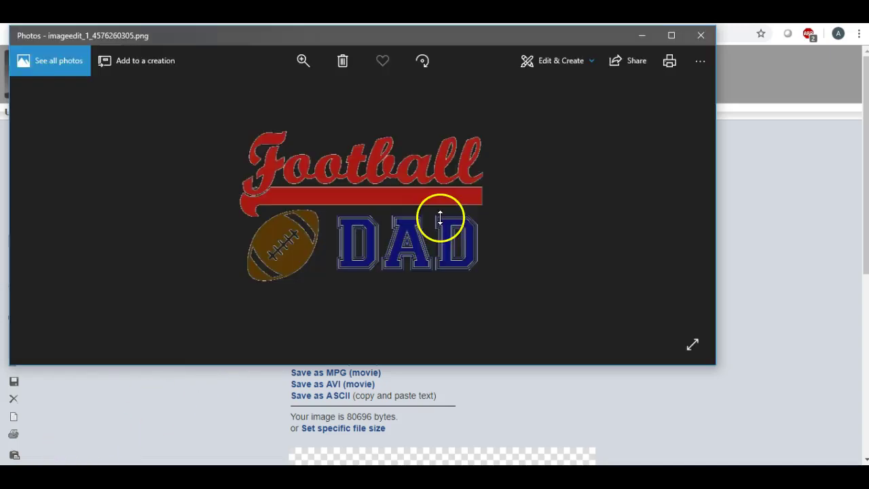
Step: Save a copy of the Football DAD image from Photos to the Desktop as footballdad1.png
click(701, 61)
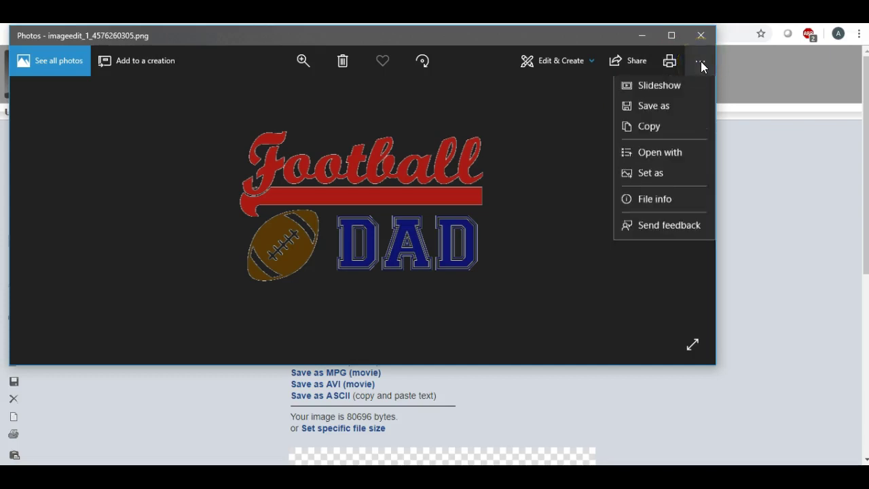
click(664, 114)
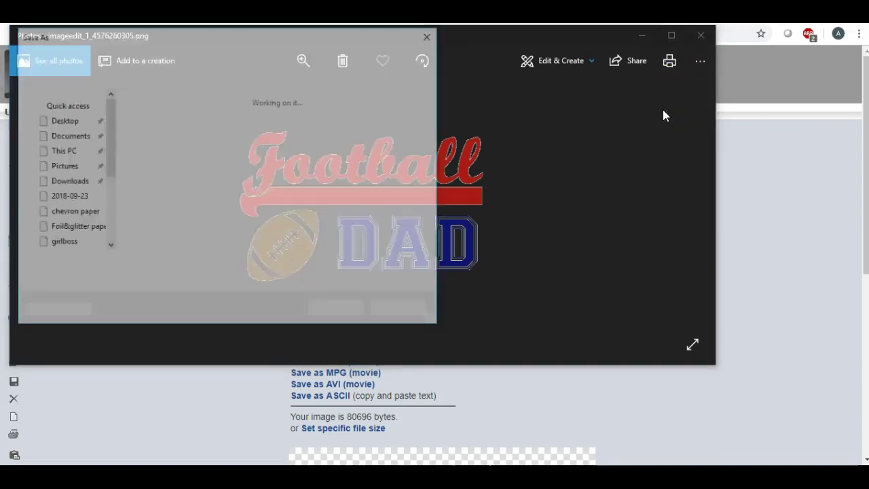
key(BackSpace)
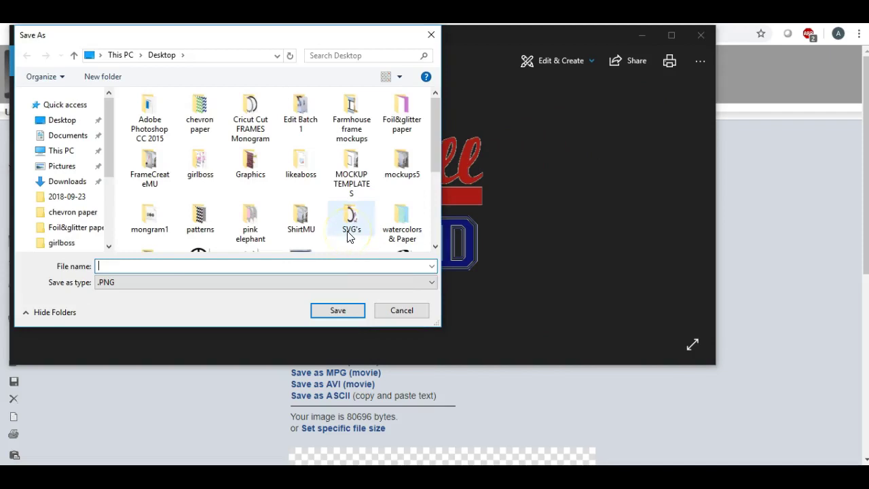
text(football)
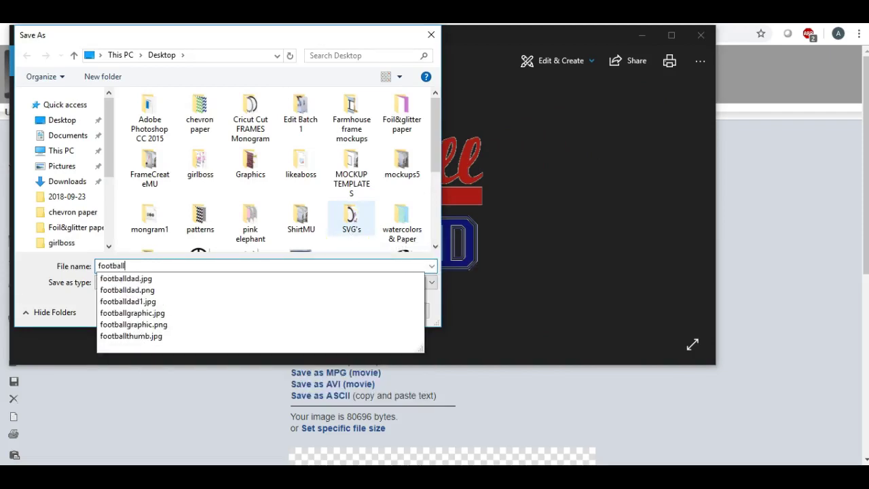
text(dad)
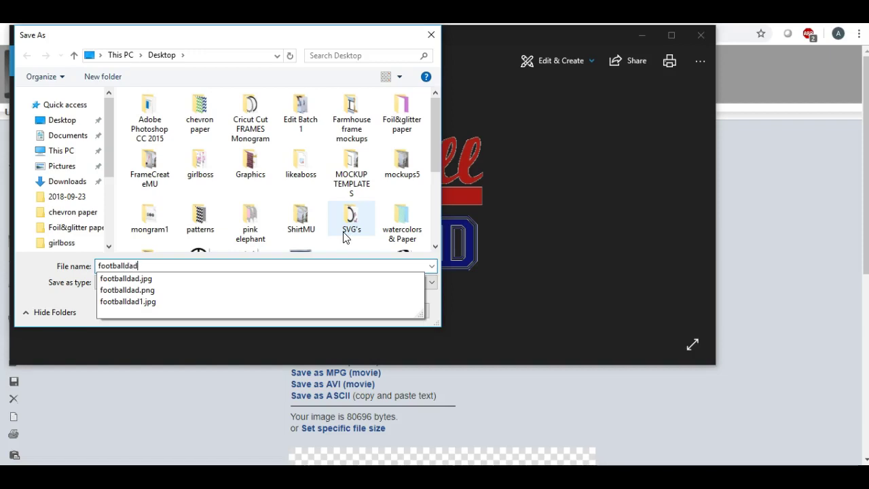
text(1)
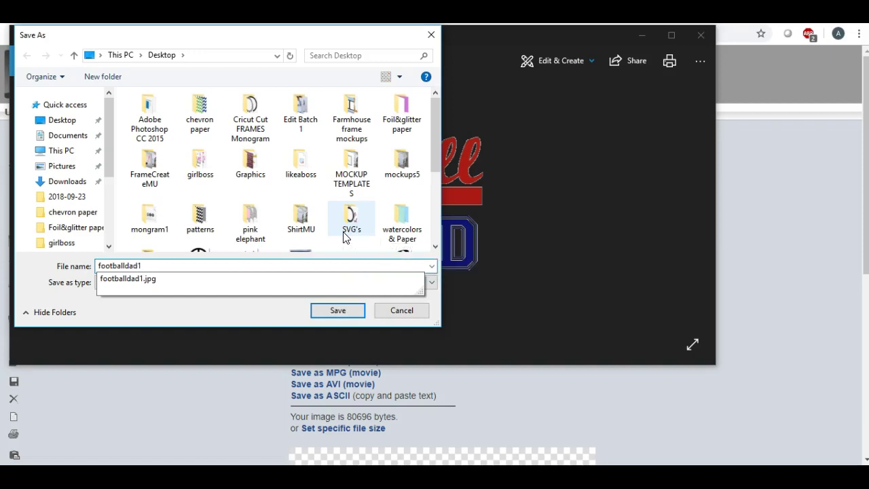
text(.)
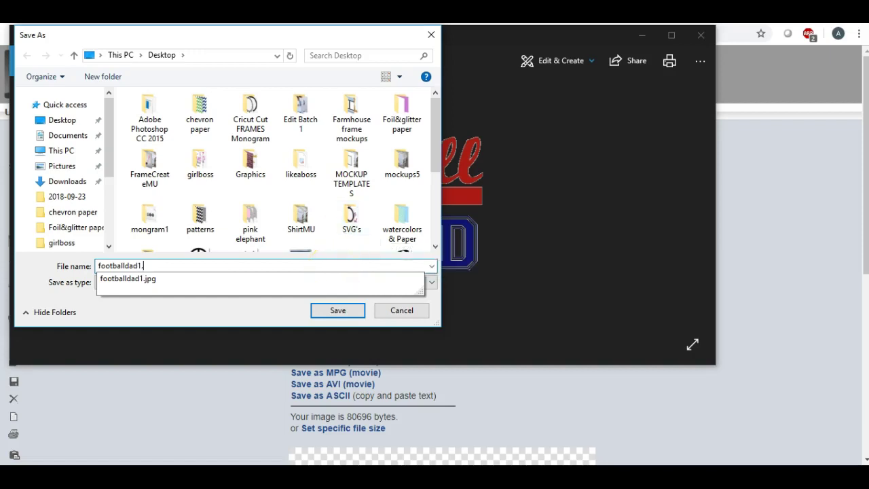
text(png)
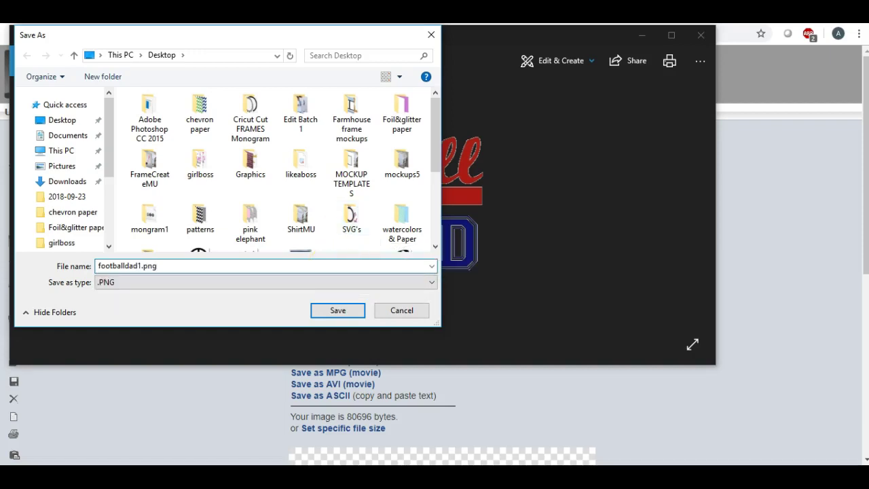
click(339, 310)
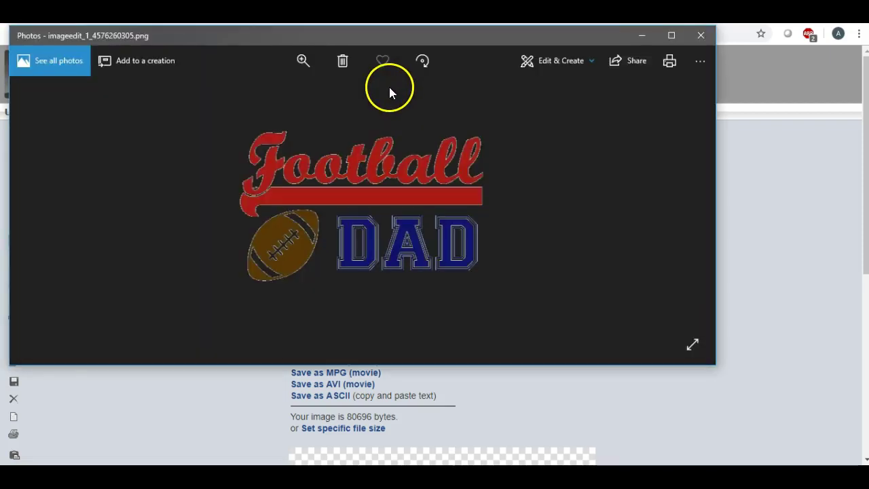
Step: Close Photos, add 'white mockup' from the Desktop to the iPiccy library, and open it in the editor
click(701, 34)
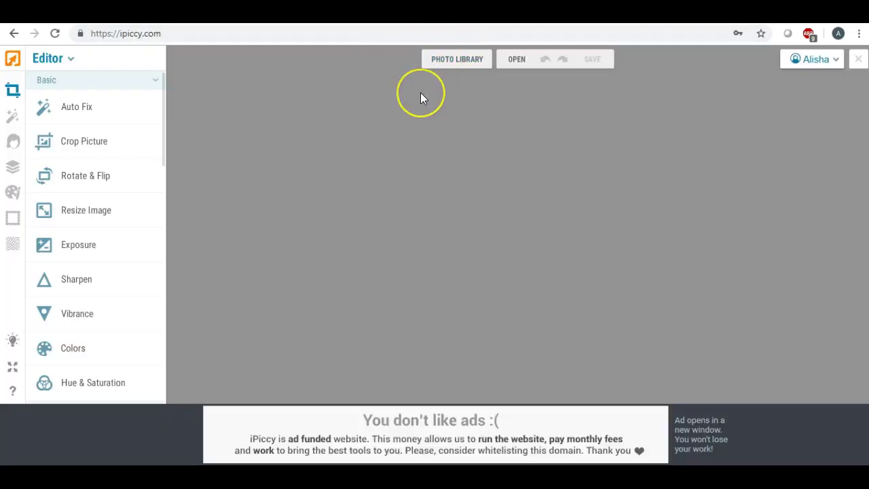
click(453, 63)
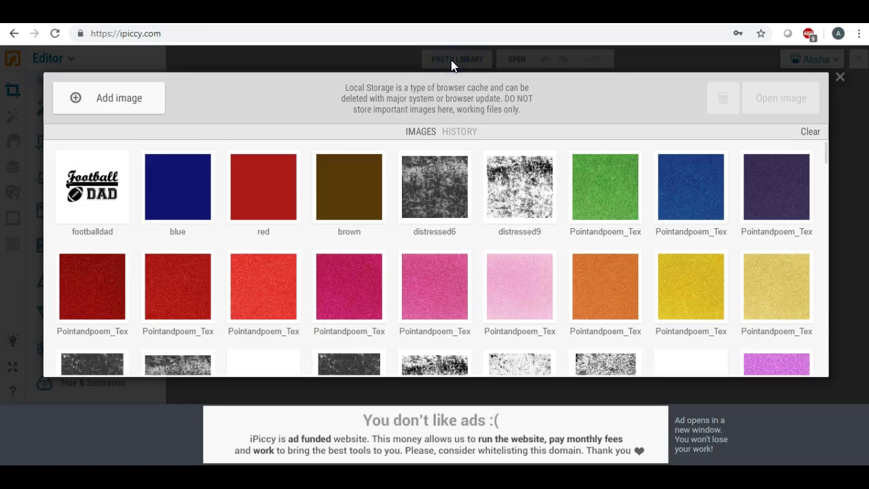
click(111, 102)
scroll(315, 140, down, 5)
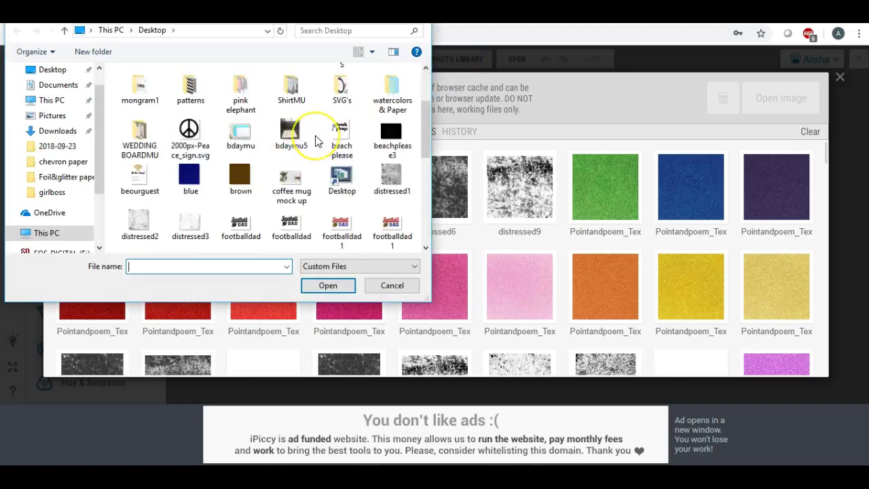
scroll(315, 139, up, 3)
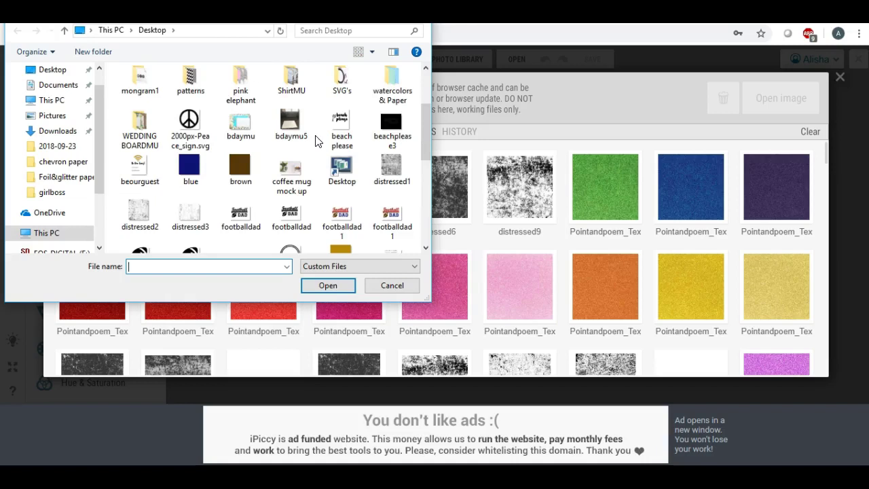
scroll(315, 140, down, 3)
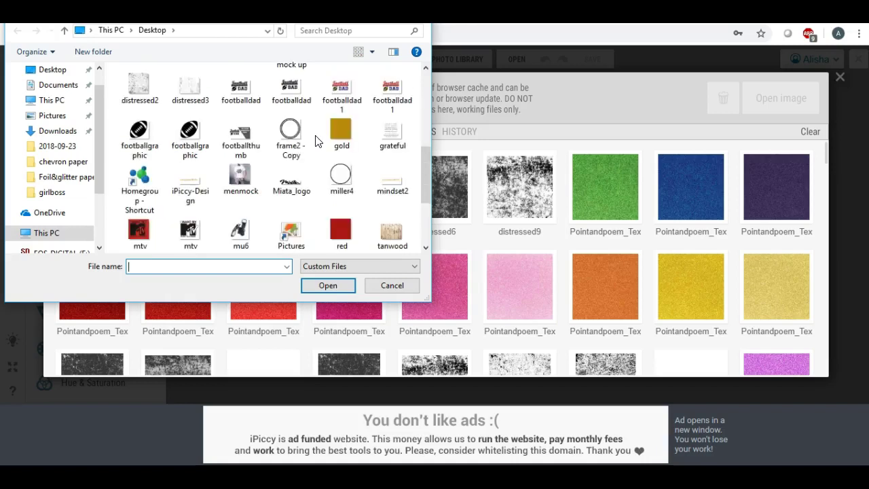
click(305, 150)
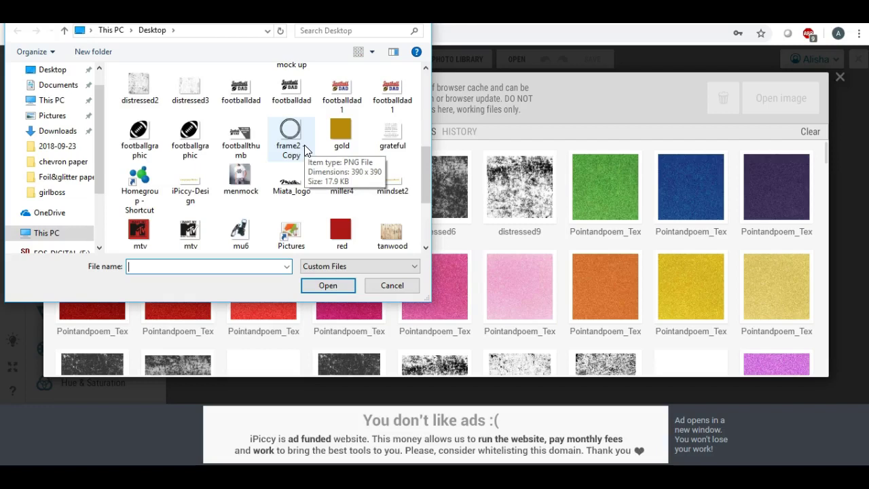
scroll(305, 150, down, 2)
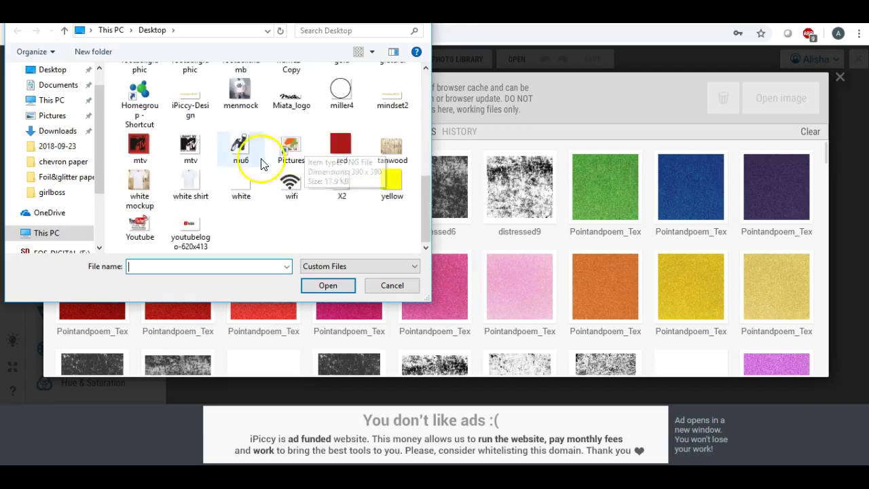
double_click(140, 177)
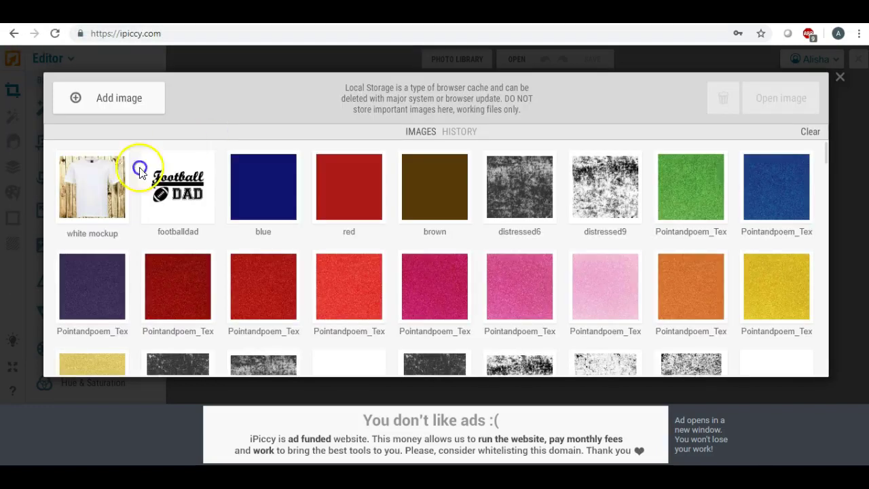
right_click(63, 216)
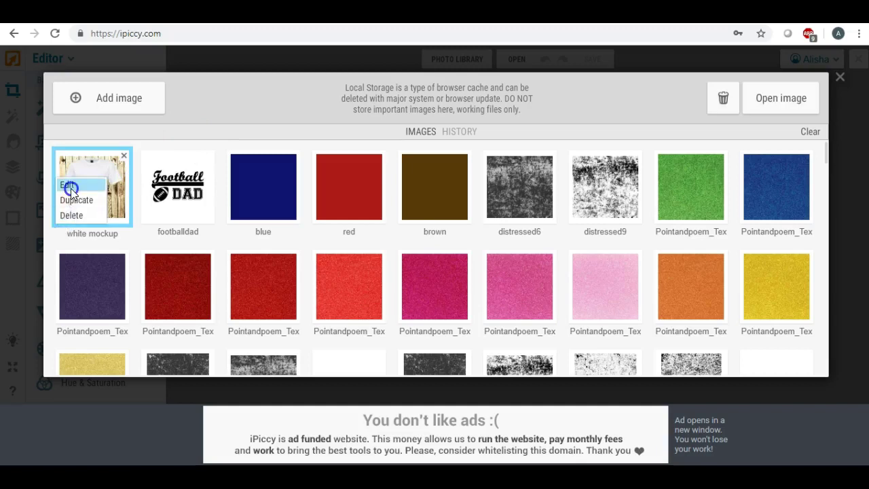
click(69, 186)
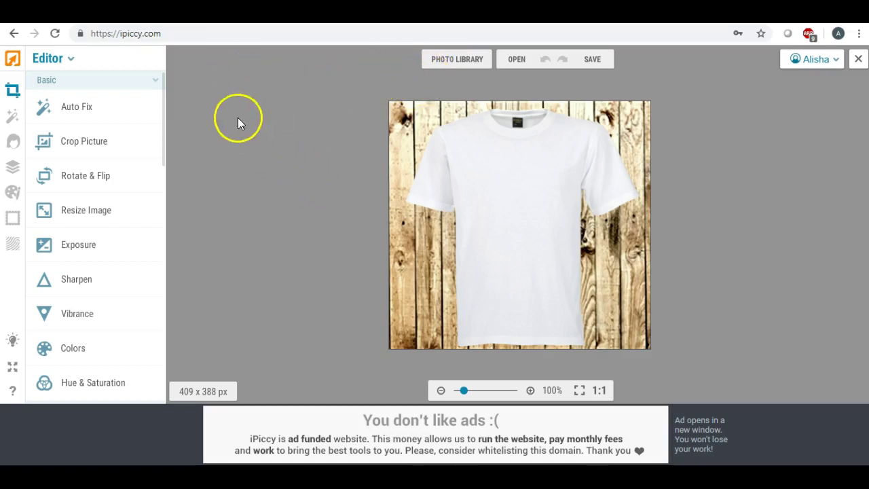
Step: In the Designer's Add photo panel, upload footballdad1 from the Desktop
click(17, 170)
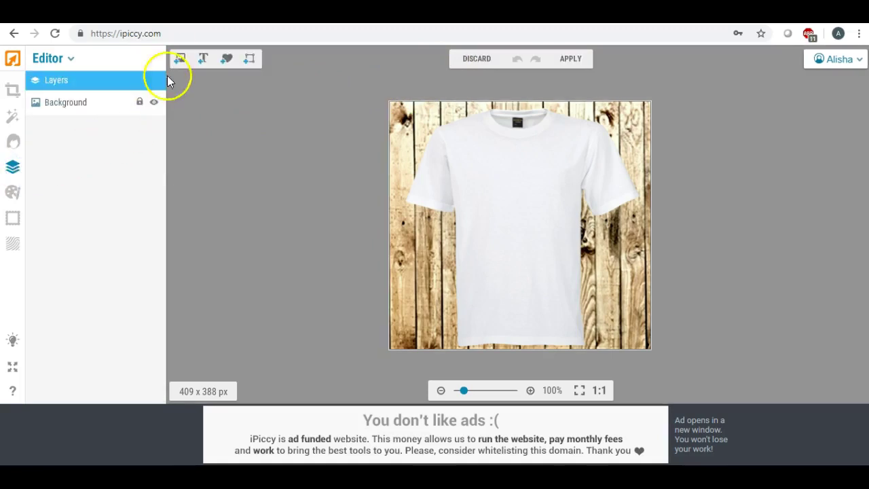
click(179, 58)
click(61, 105)
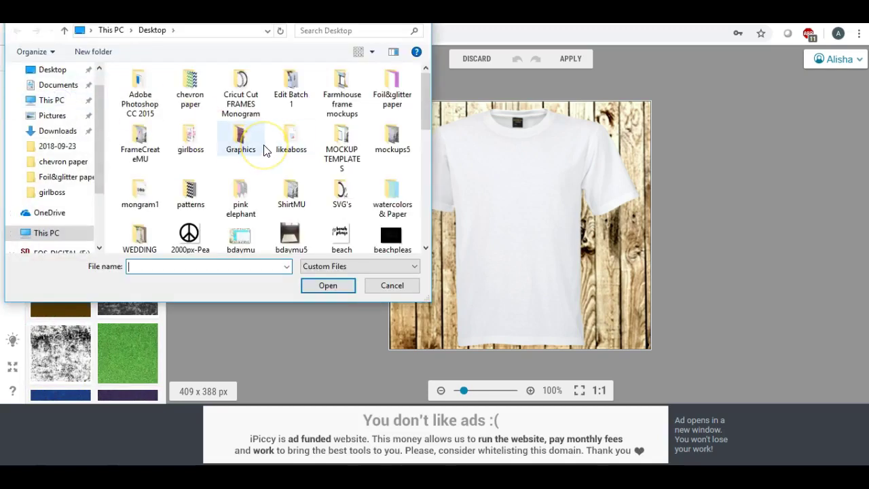
scroll(264, 151, down, 5)
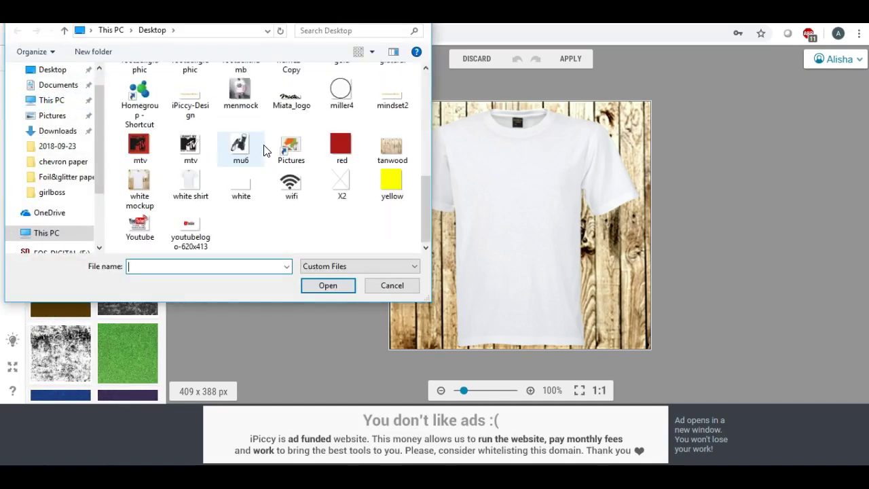
scroll(265, 151, up, 1)
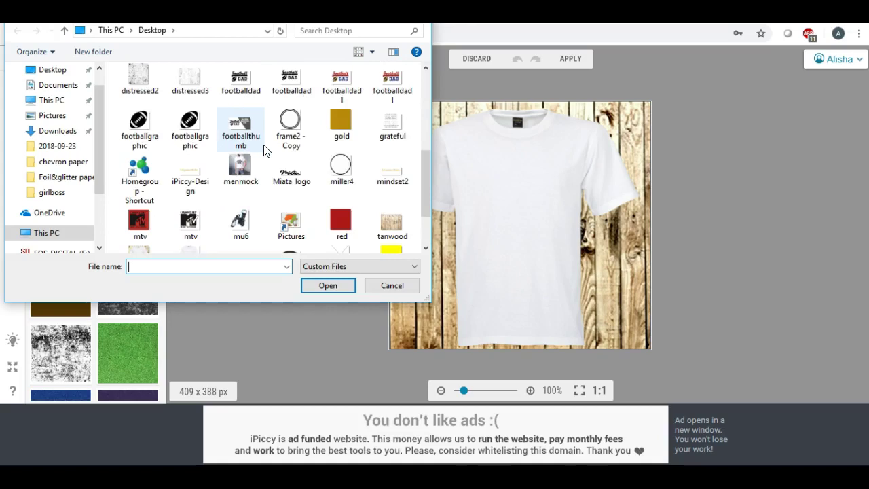
click(54, 70)
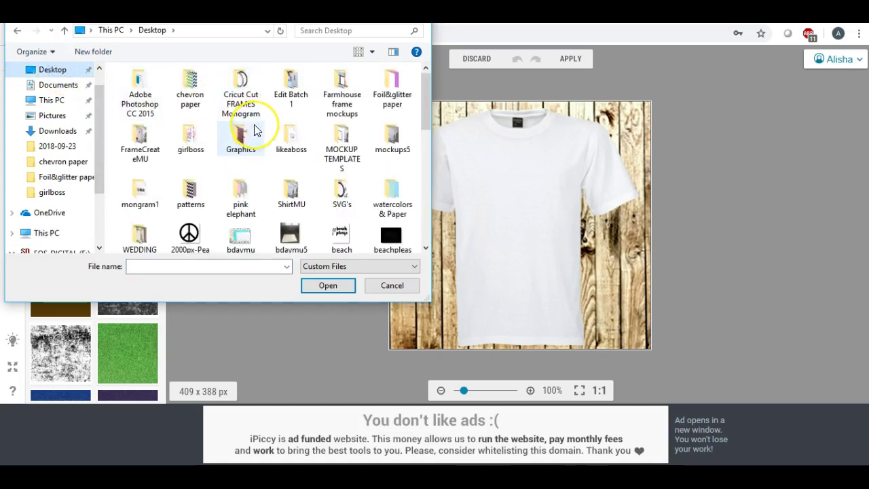
scroll(253, 130, down, 3)
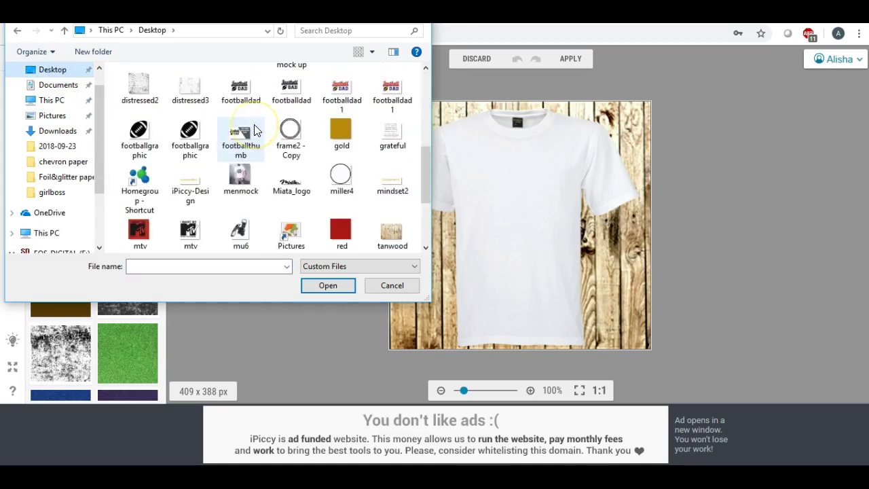
double_click(391, 91)
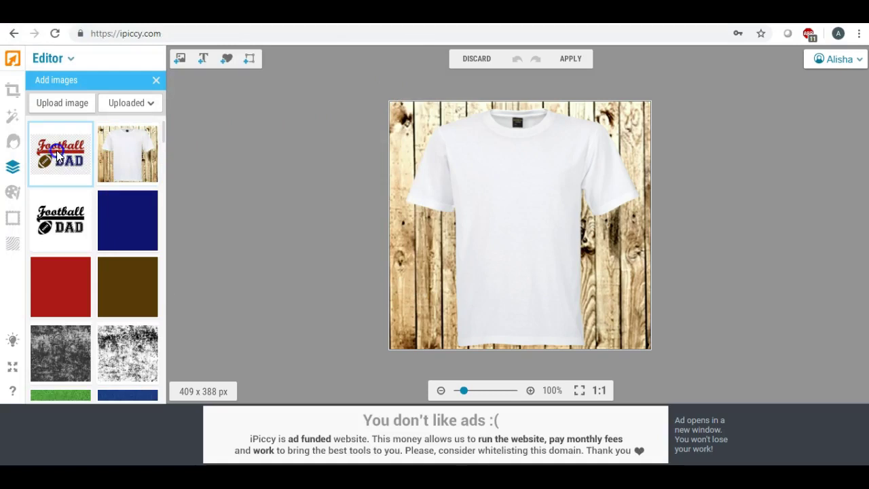
Step: Drag the footballdad1 design onto the t-shirt's chest and deselect it
drag(57, 150, 516, 193)
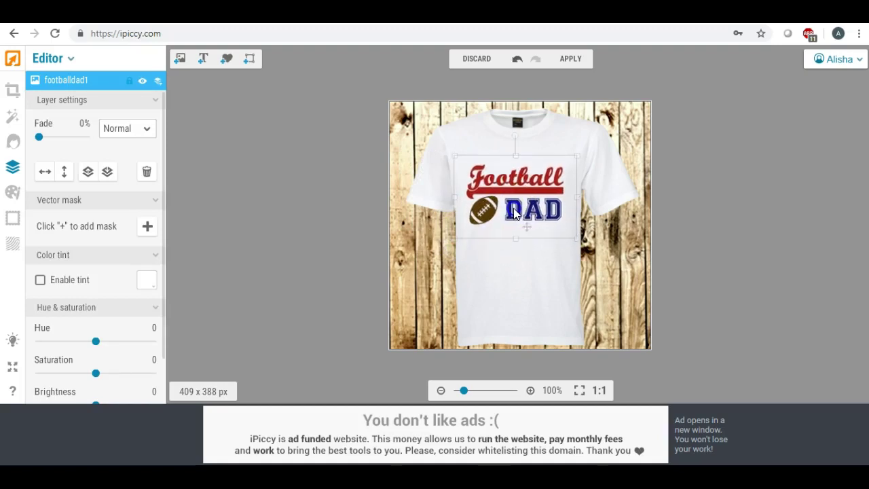
click(347, 221)
click(309, 216)
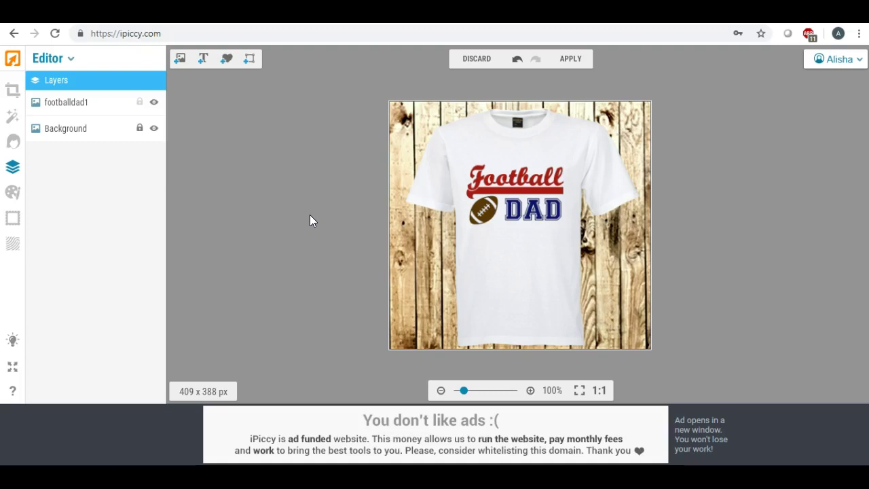
click(315, 207)
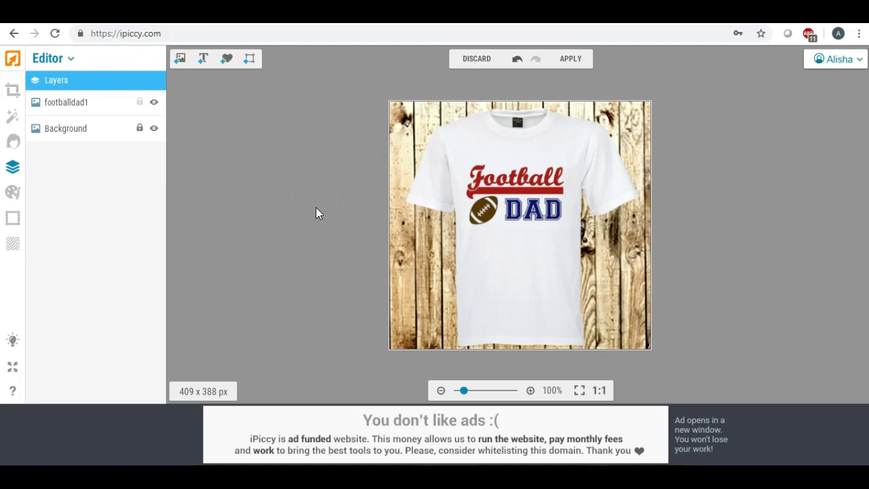